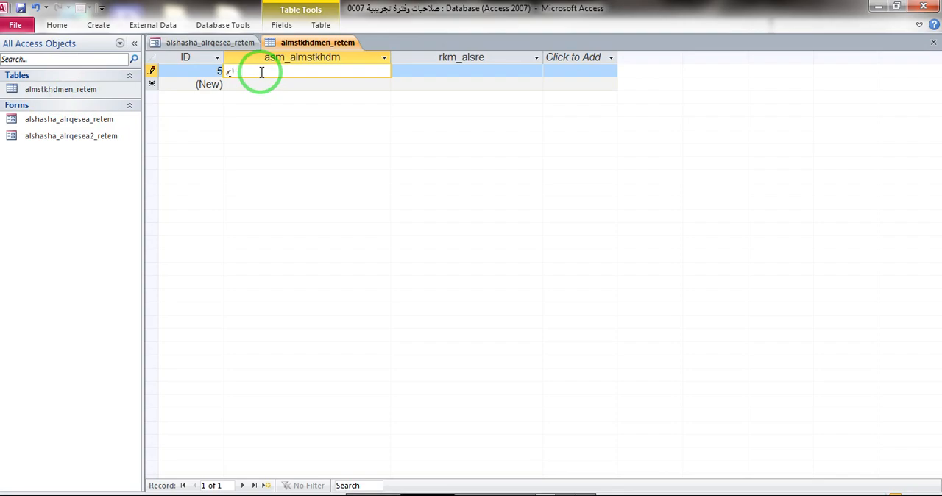
- Fill in the user's name and password in the almstkhdmen_retem table's record and close the table
click(452, 70)
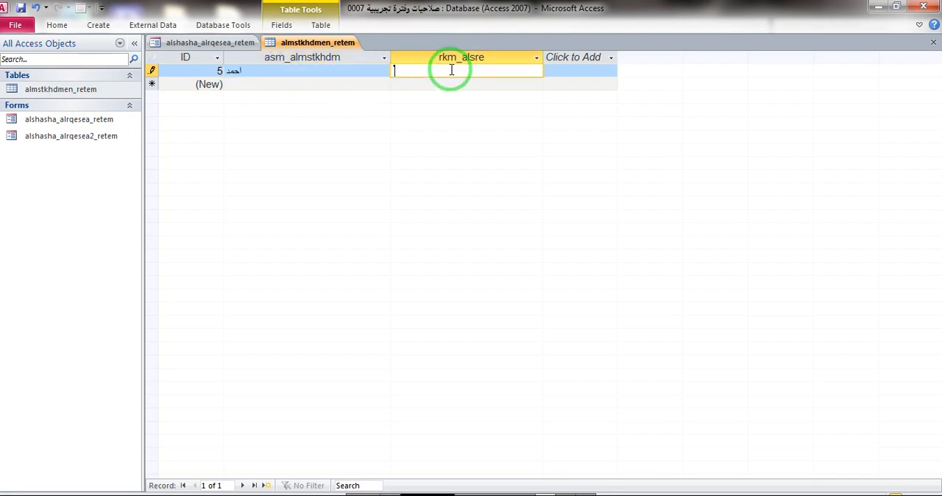
text(20)
key(Down)
click(933, 42)
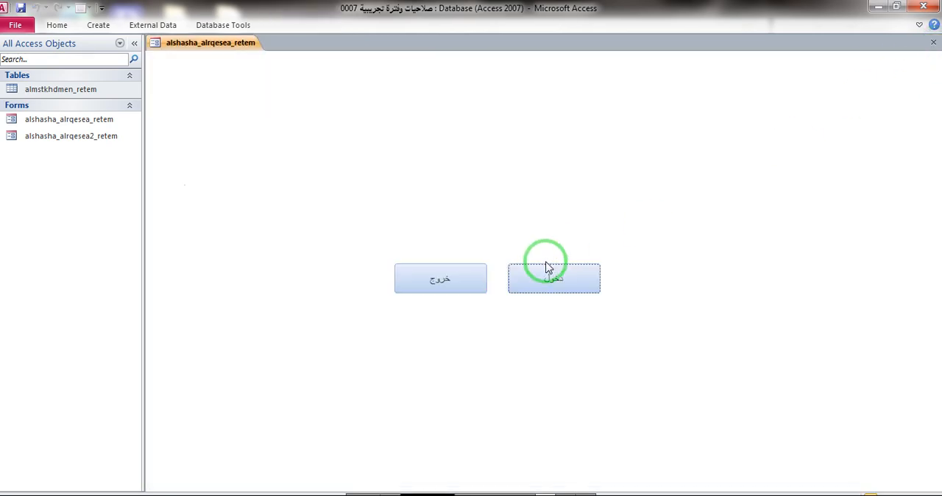
- Try the دخول button on the entry form and reopen the database صلاحيات وفترة تجريبية 0007
click(542, 267)
right_click(354, 55)
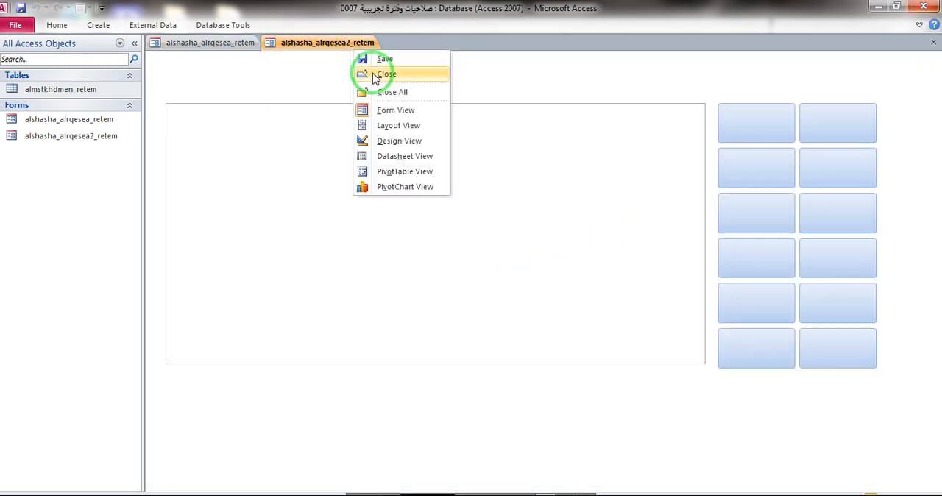
click(374, 76)
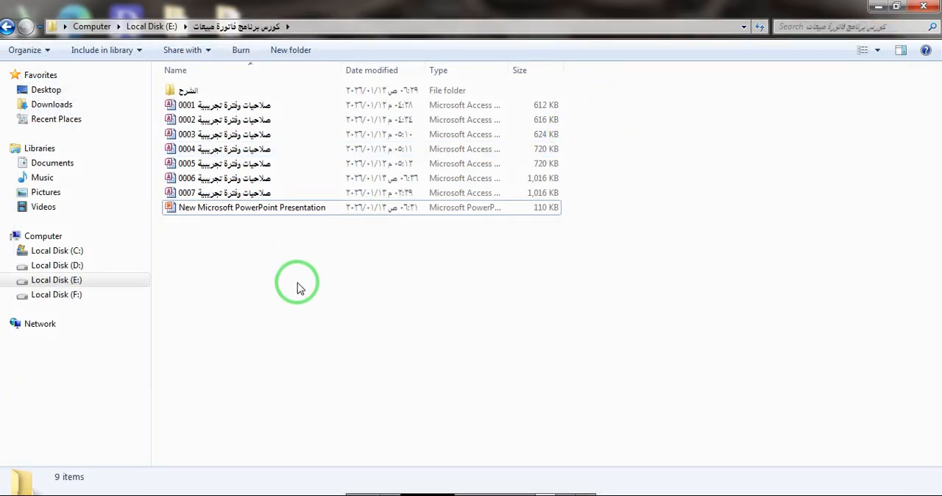
double_click(229, 197)
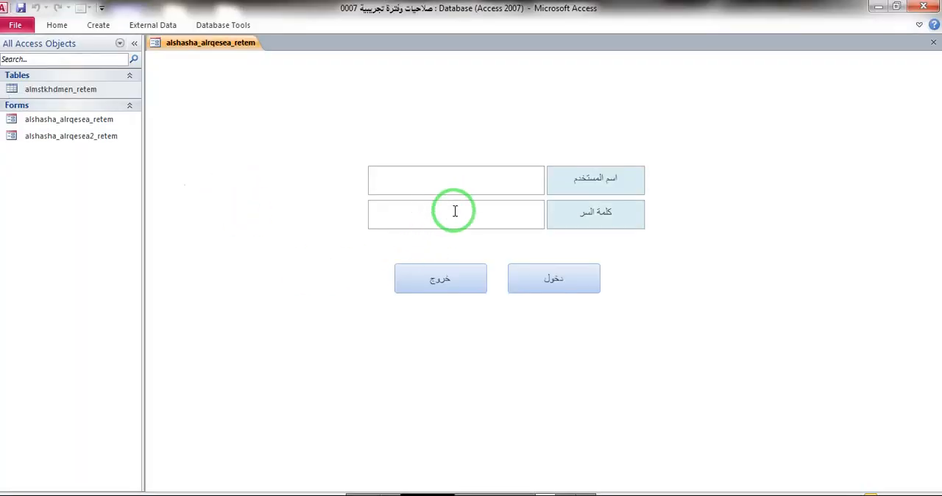
- Change the Cursor On Hover property of the خروج and دخول buttons in the login form's design and save the form
right_click(741, 178)
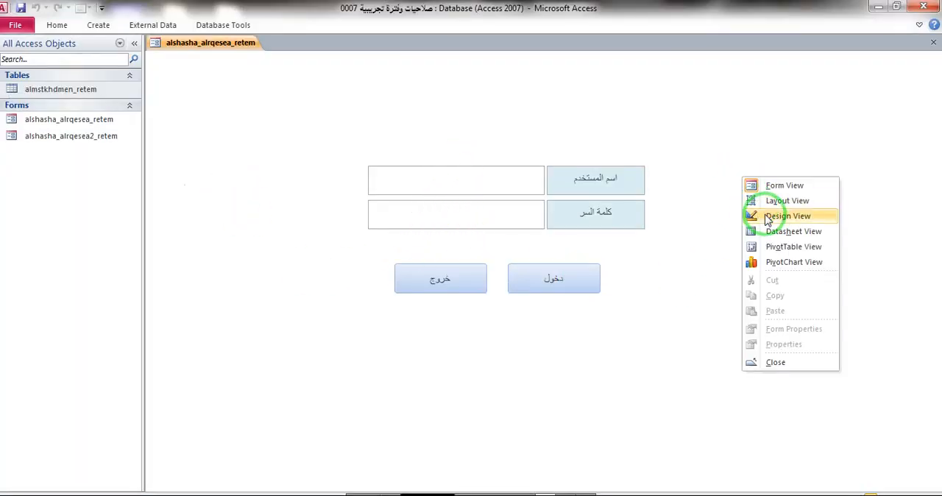
click(768, 216)
drag(603, 361, 473, 294)
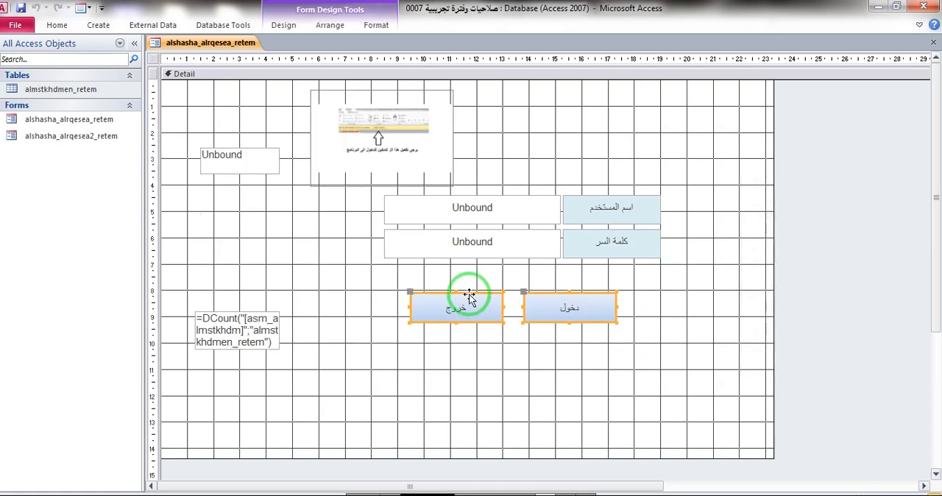
click(286, 27)
click(723, 71)
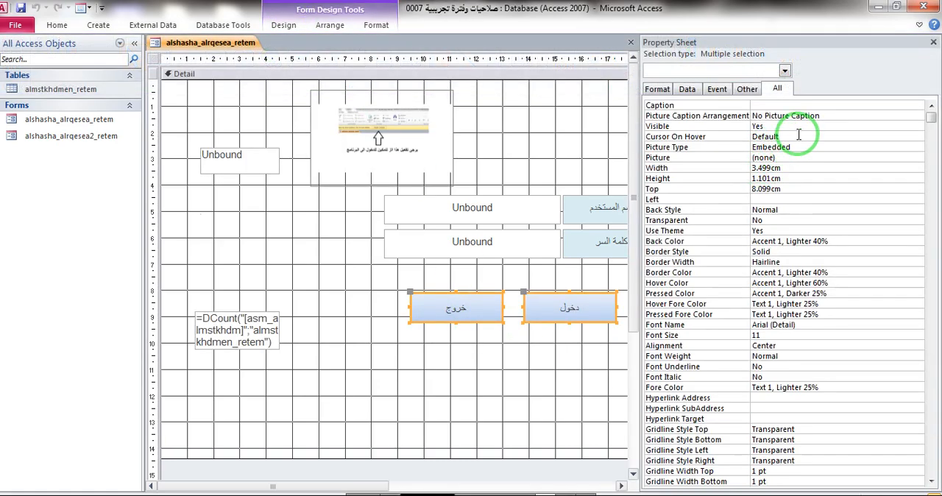
click(798, 136)
click(557, 175)
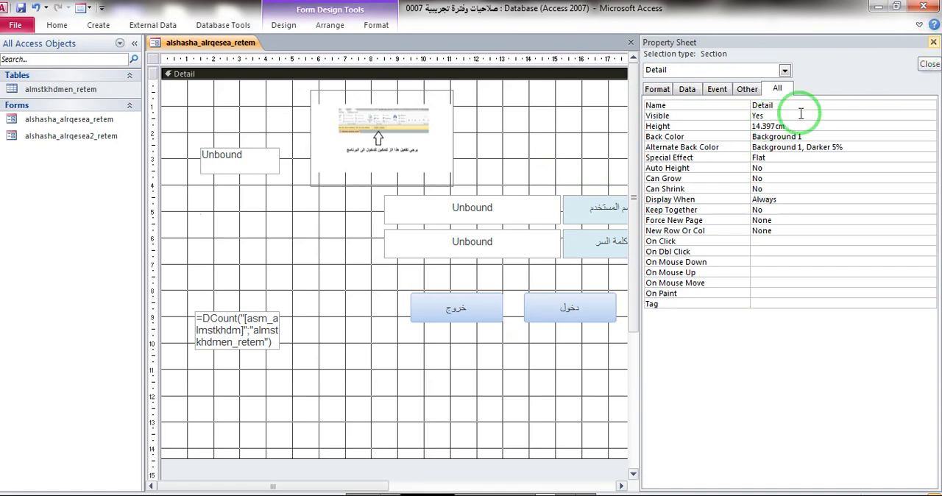
click(933, 43)
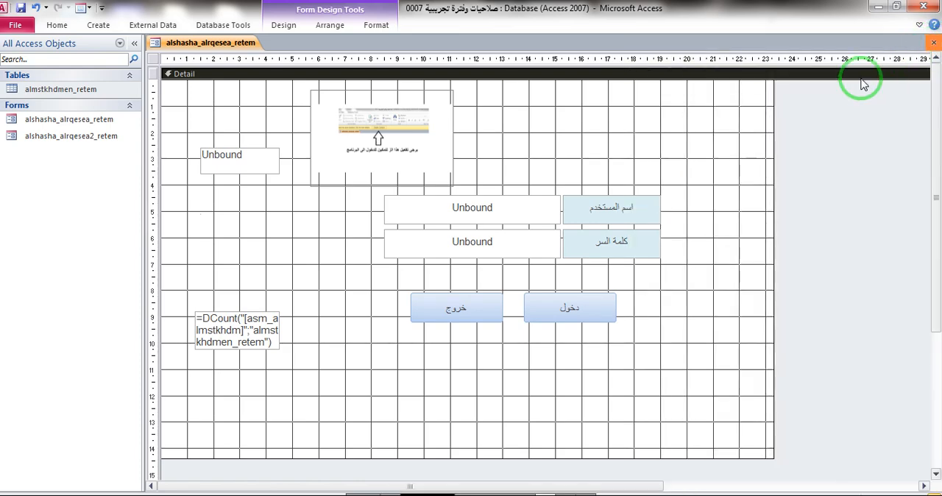
click(406, 294)
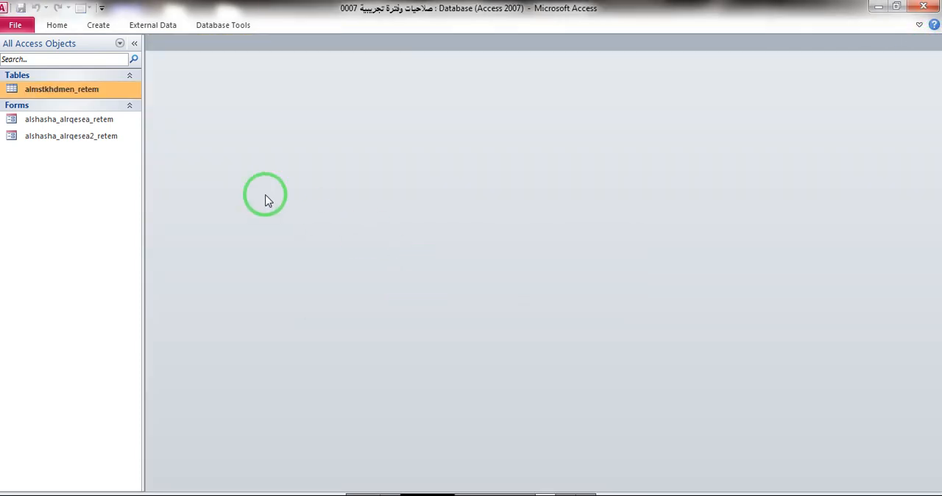
- Check the alshasha_alrqesea_retem form in layout view against the record stored in the almstkhdmen_retem table
double_click(70, 122)
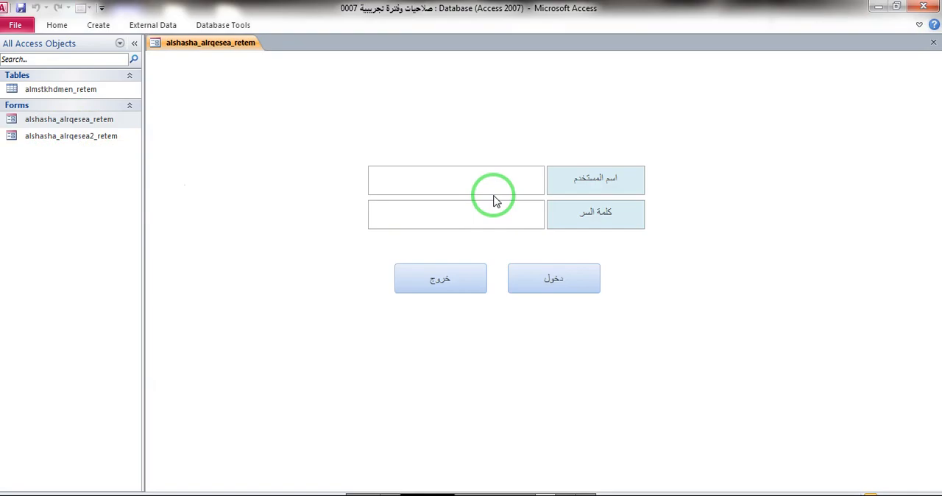
right_click(724, 114)
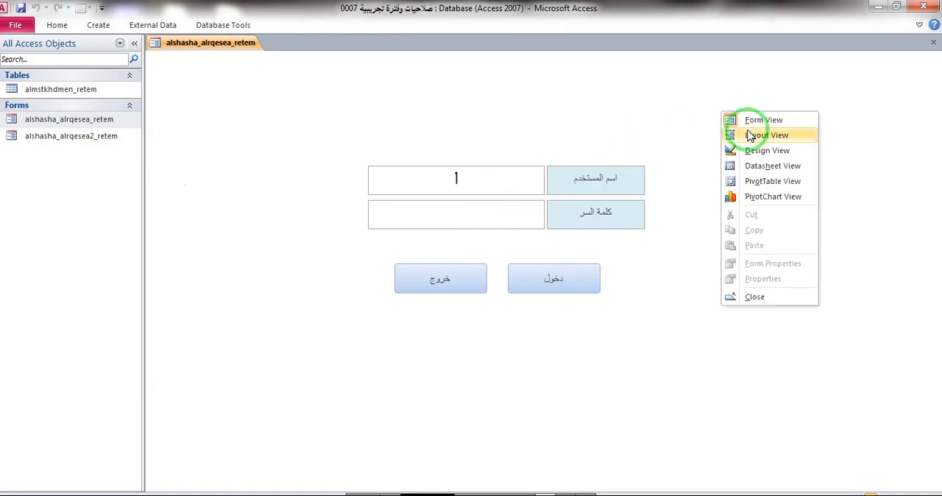
click(749, 134)
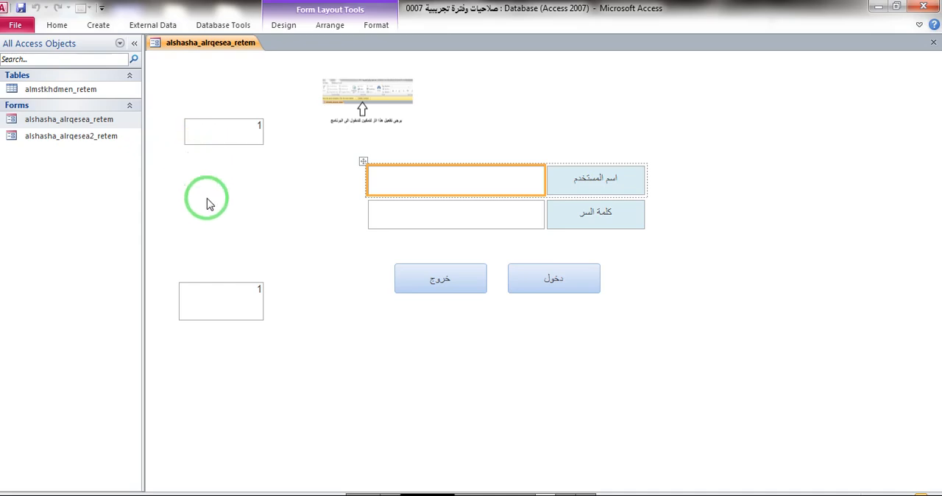
double_click(53, 96)
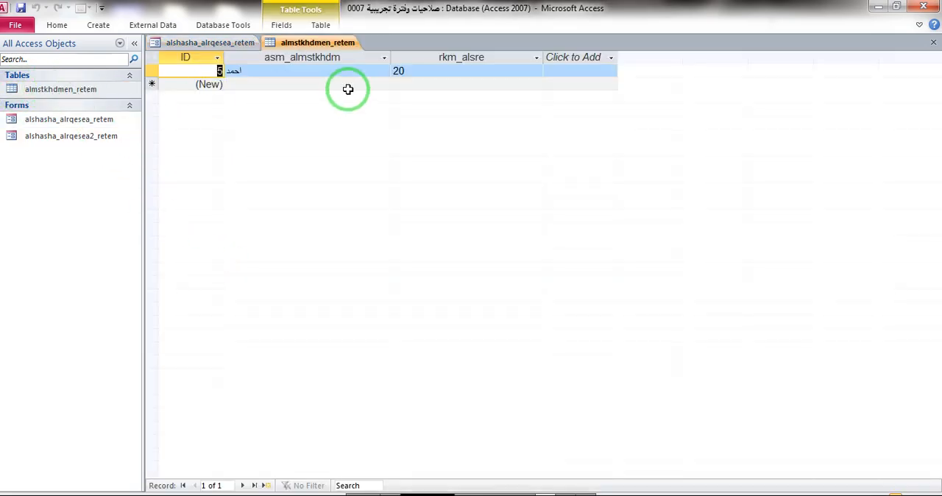
click(933, 43)
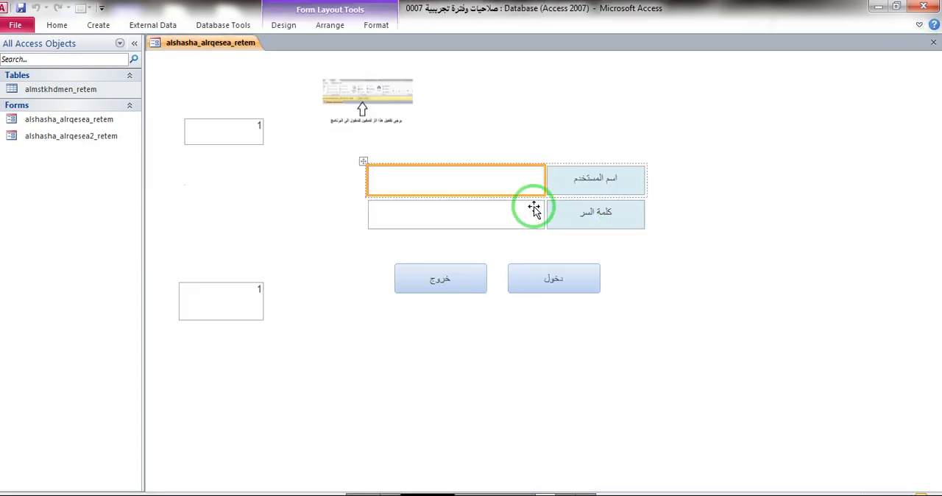
click(933, 43)
- Open the alshasha_alrqesea_retem form and fill in the user name field
double_click(57, 119)
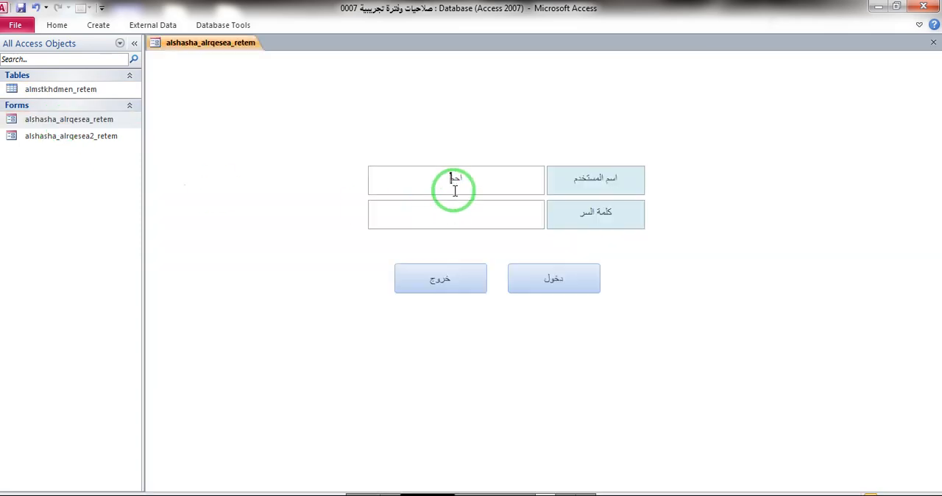
click(457, 207)
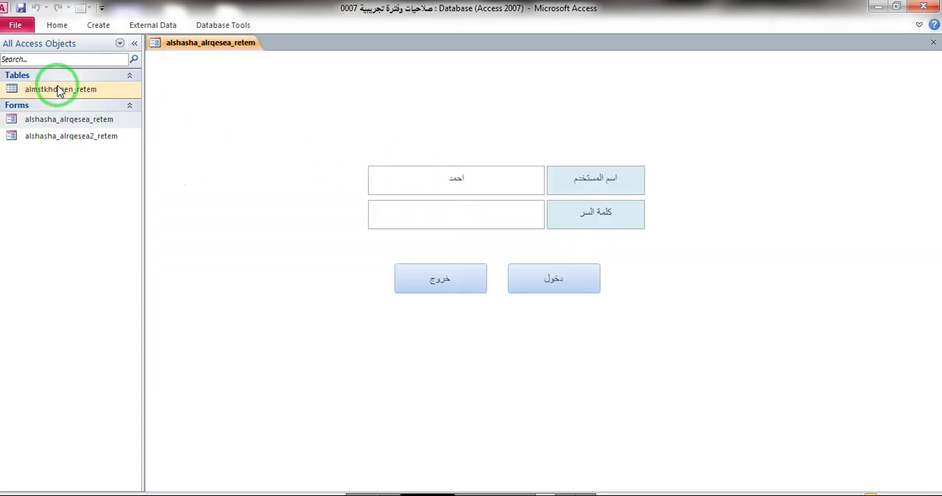
- Turn off ribbon minimizing so that the ribbon stays fully expanded
click(95, 25)
right_click(695, 77)
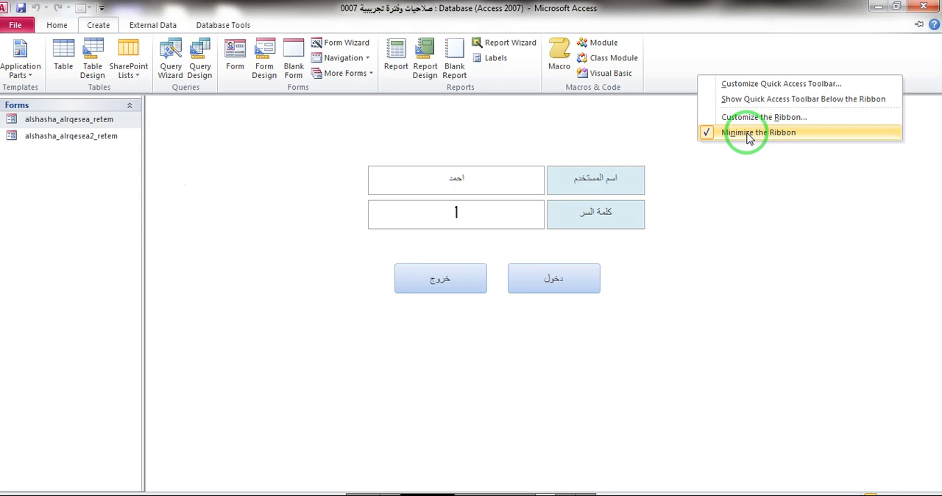
click(741, 131)
- Create a design query on the almstkhdmen_retem table containing the fields asm_almstkhdm and rkm_alsre
click(199, 69)
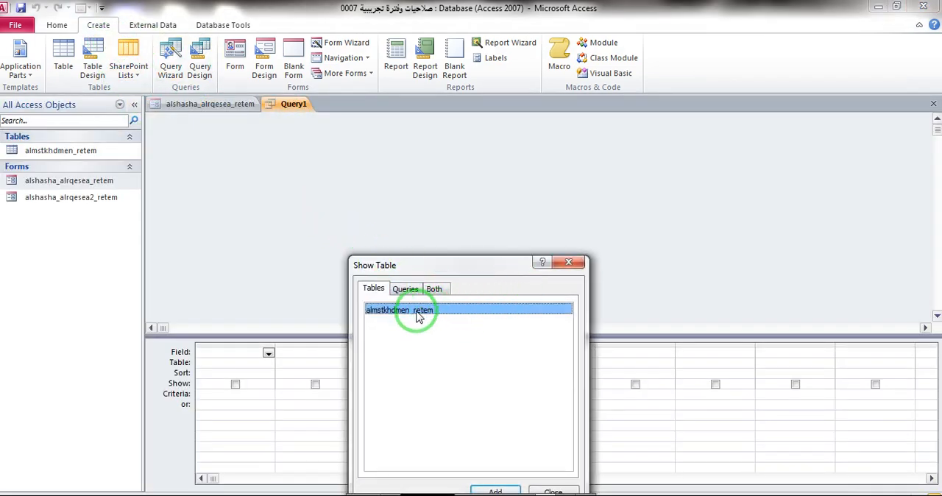
double_click(373, 312)
click(567, 262)
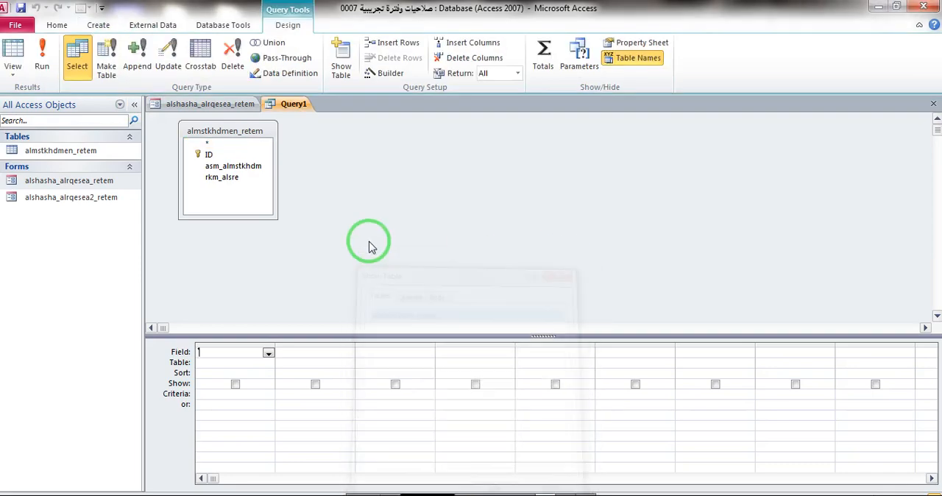
double_click(234, 166)
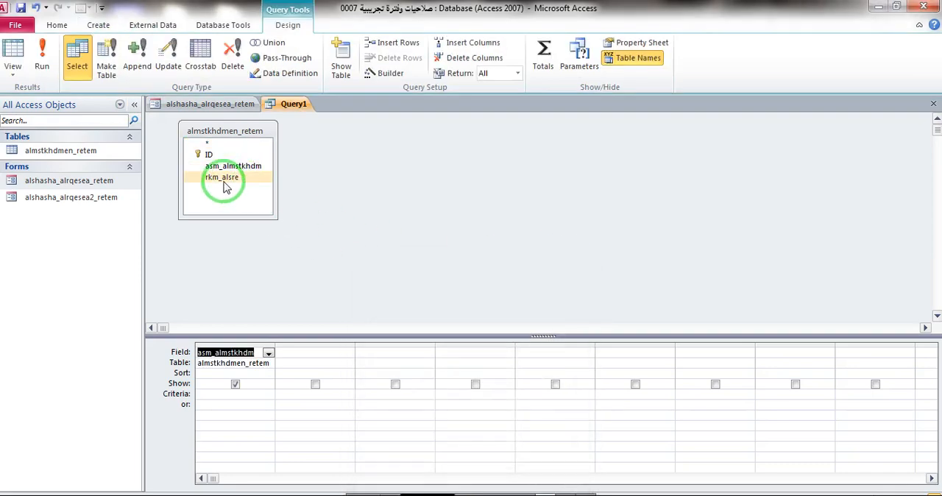
double_click(226, 178)
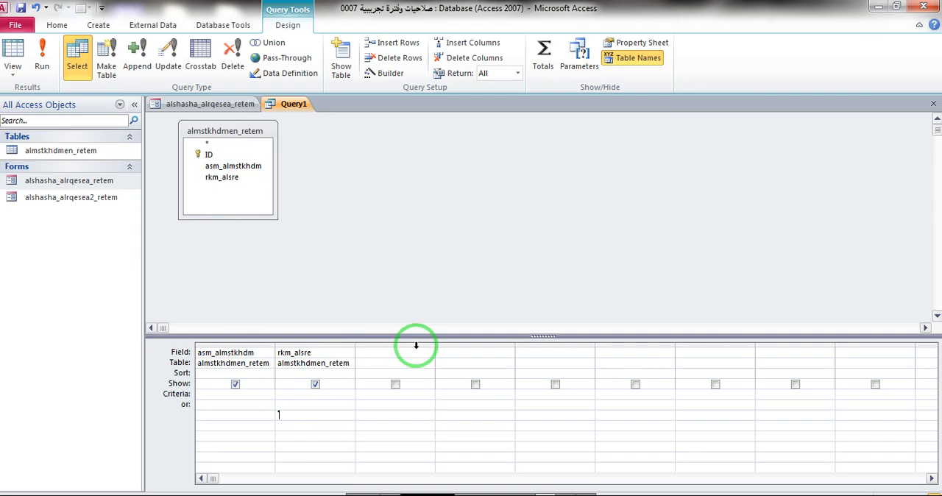
- Close the query with saving and convert its Arabic name تصفية مستخدمين to English letters with the _retem suffix in the letter-conversion database
click(932, 106)
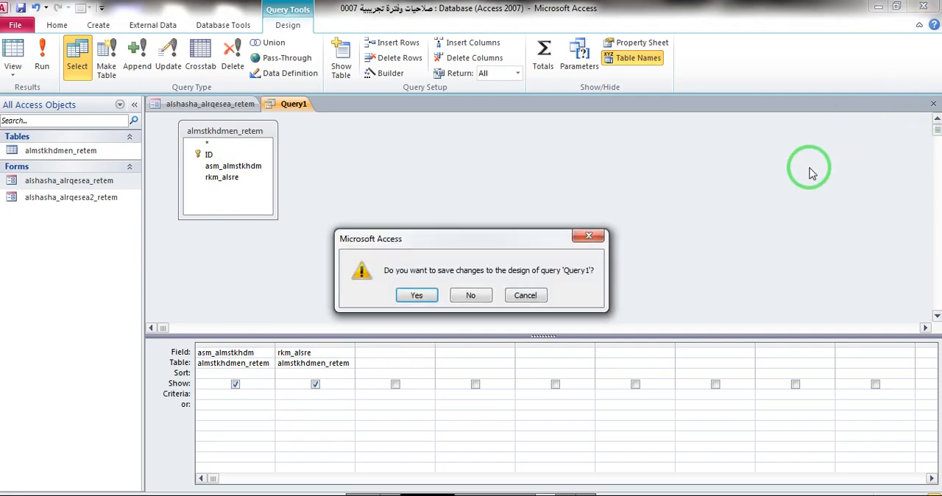
click(429, 294)
click(425, 490)
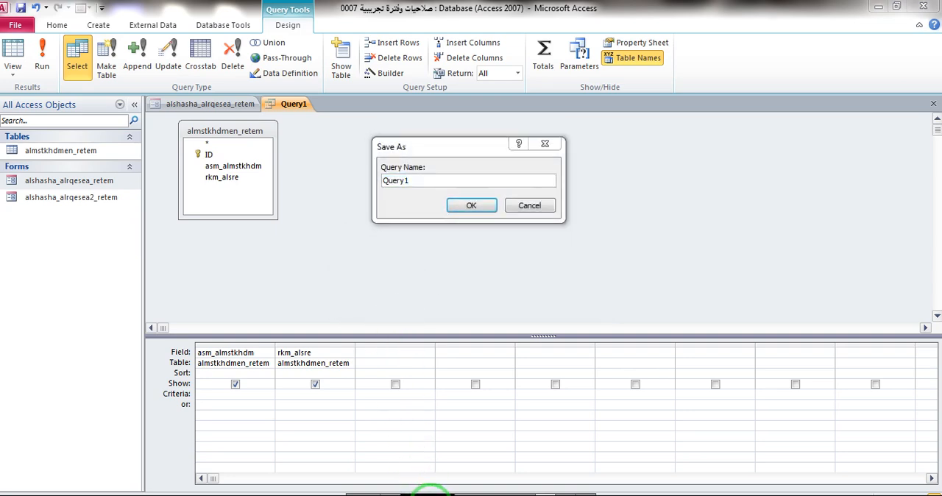
click(375, 448)
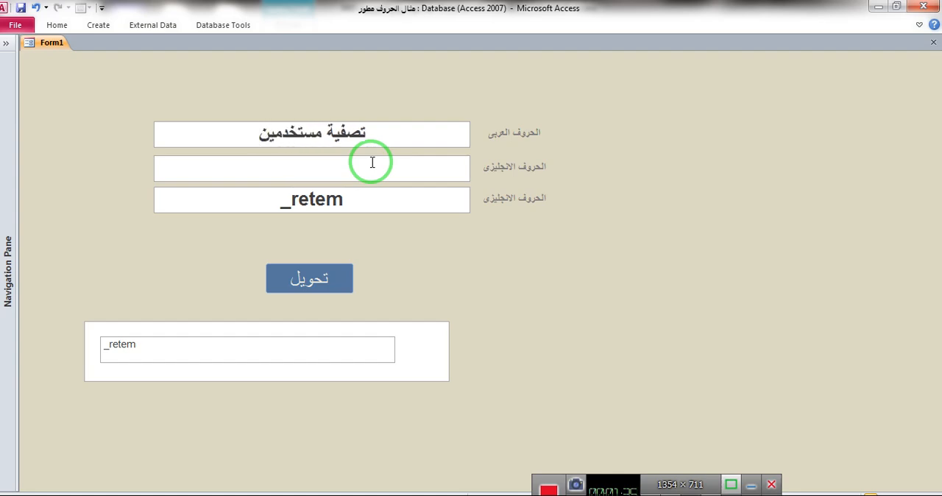
click(324, 288)
drag(433, 197, 149, 213)
key(ctrl+c)
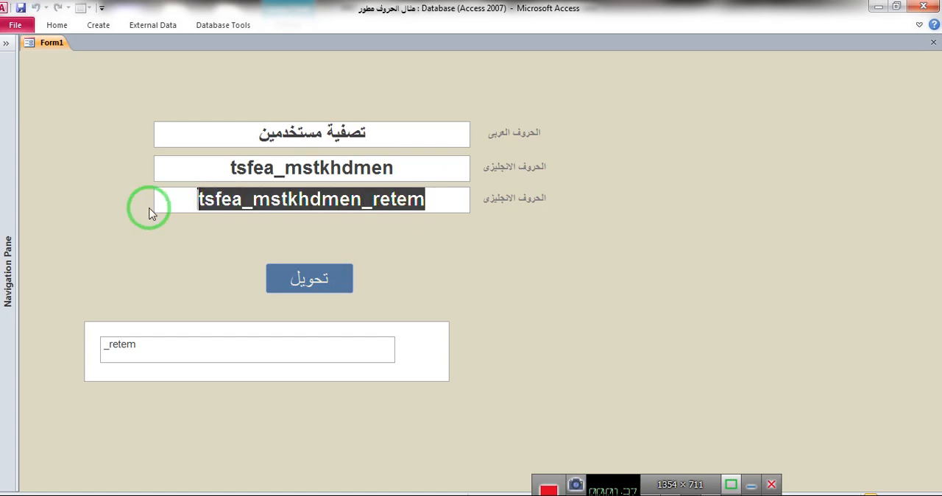
- Save the query under the converted name tsfea_mstkhdmen_retem
click(875, 7)
key(ctrl+v)
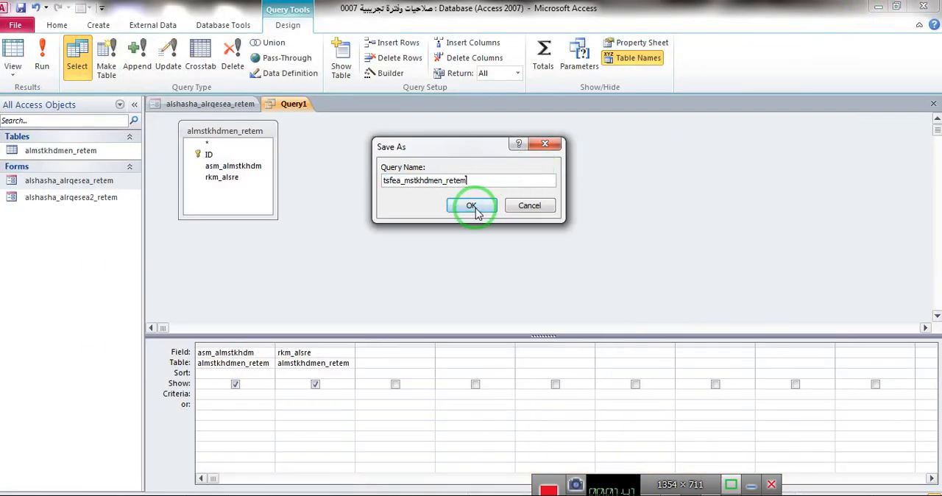
click(471, 205)
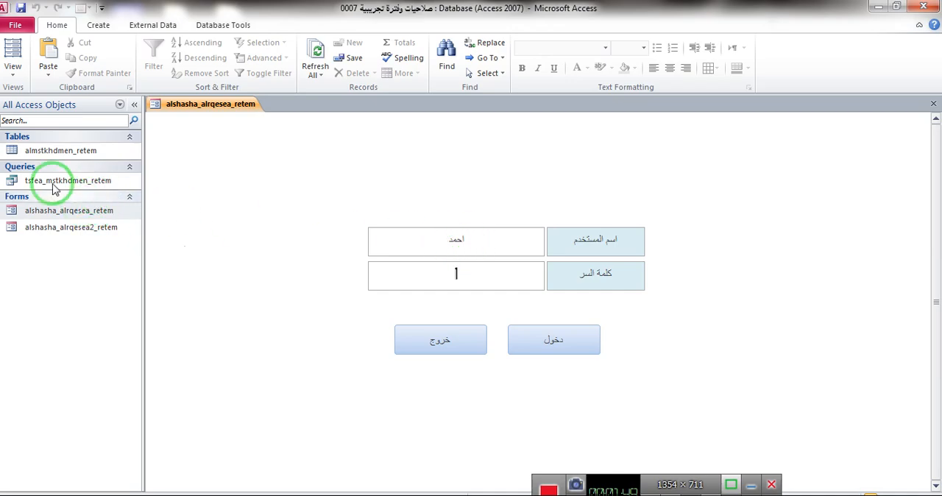
- Close the database and reopen صلاحيات وفترة تجريبية 0007 from its folder
click(924, 7)
click(879, 7)
click(231, 235)
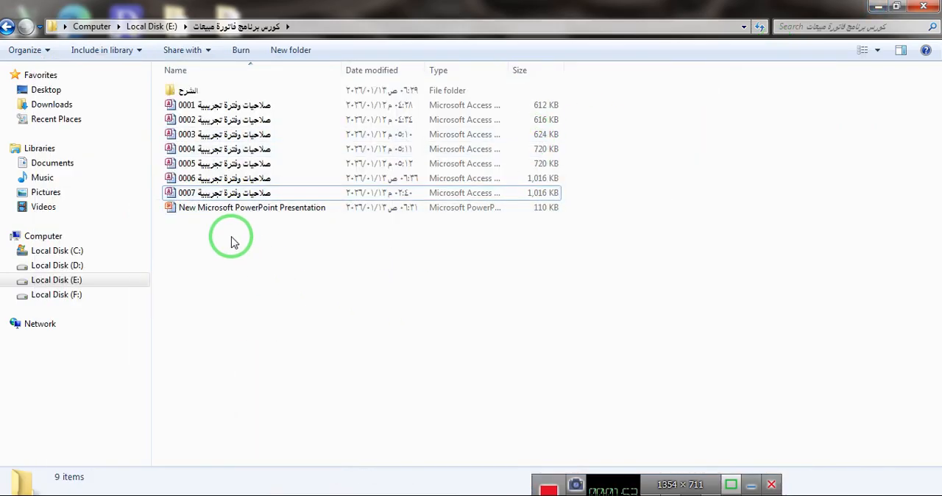
double_click(215, 194)
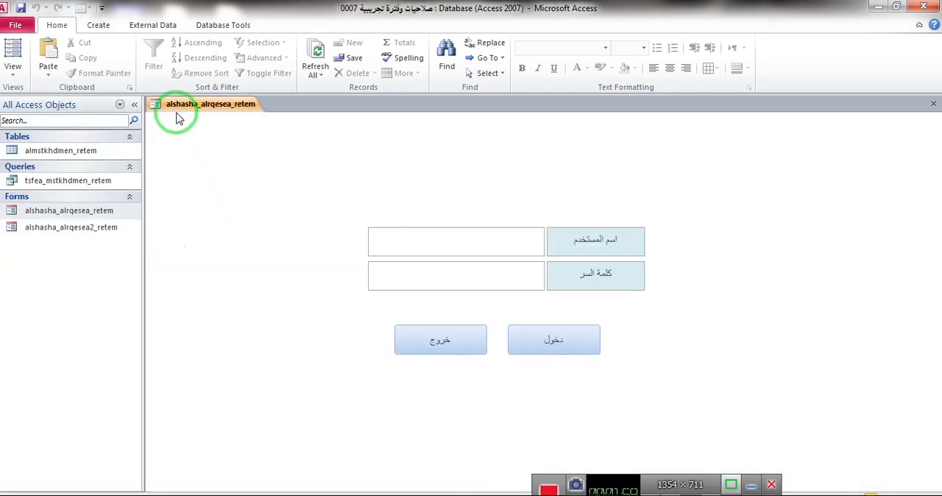
- Show the properties of the login form's user name and password text boxes in layout view
right_click(749, 195)
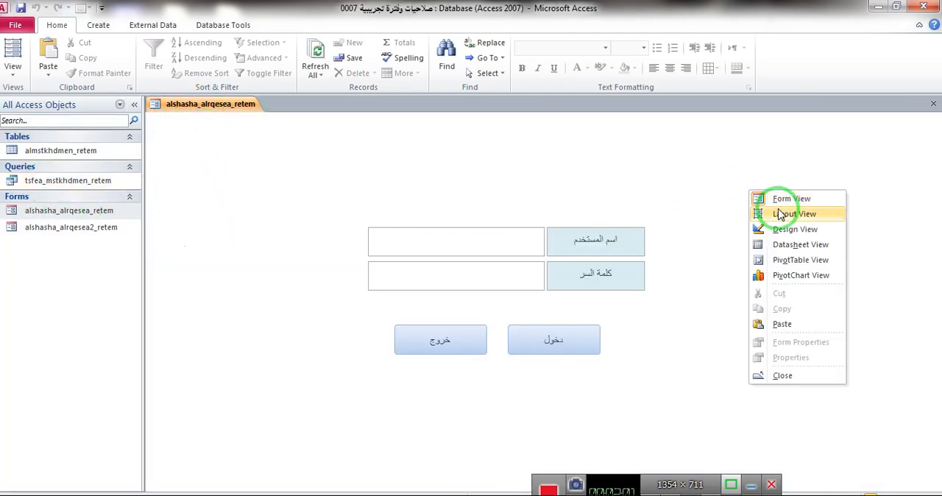
click(780, 210)
click(500, 251)
click(695, 62)
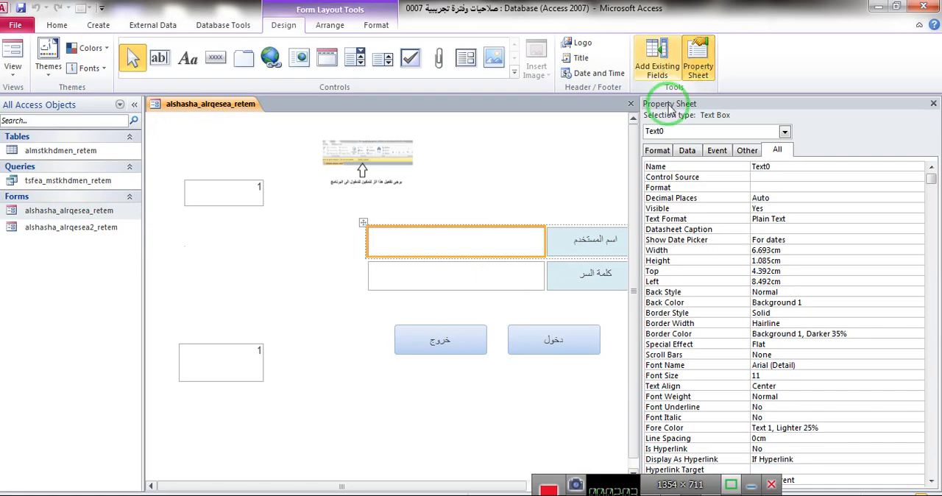
click(519, 275)
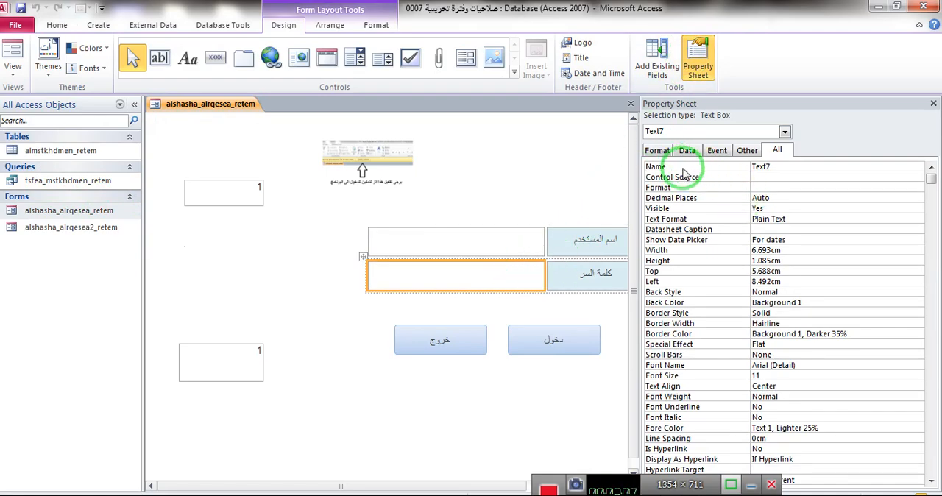
- Convert اسم المستخدم to English letters in the letter-conversion database and copy the unsuffixed result asm_almstkhdm
click(358, 446)
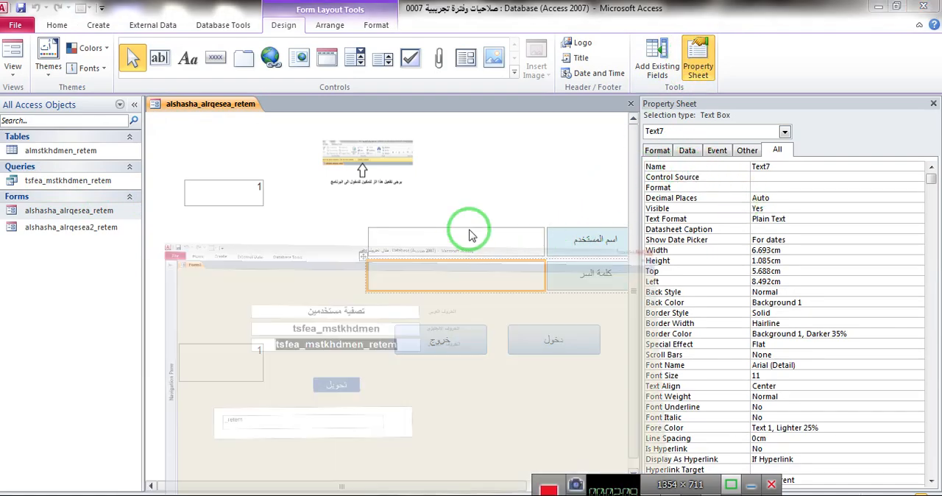
click(203, 128)
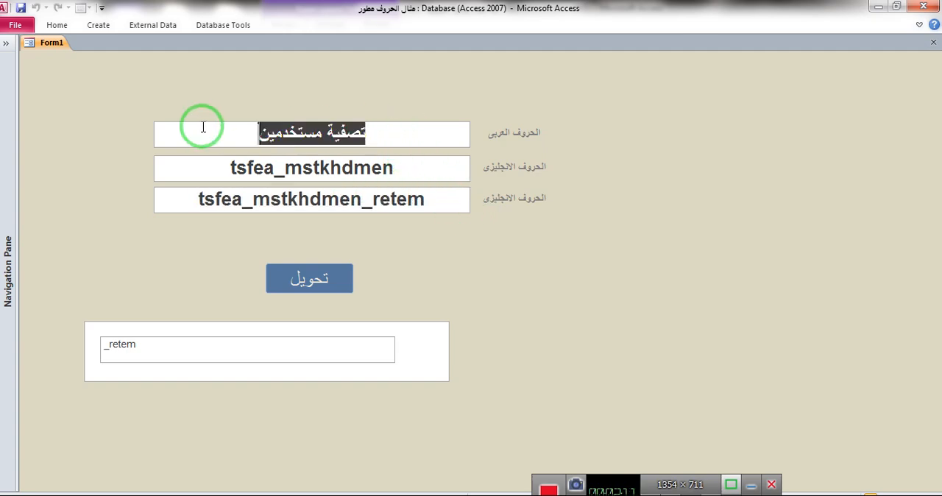
text(اسم)
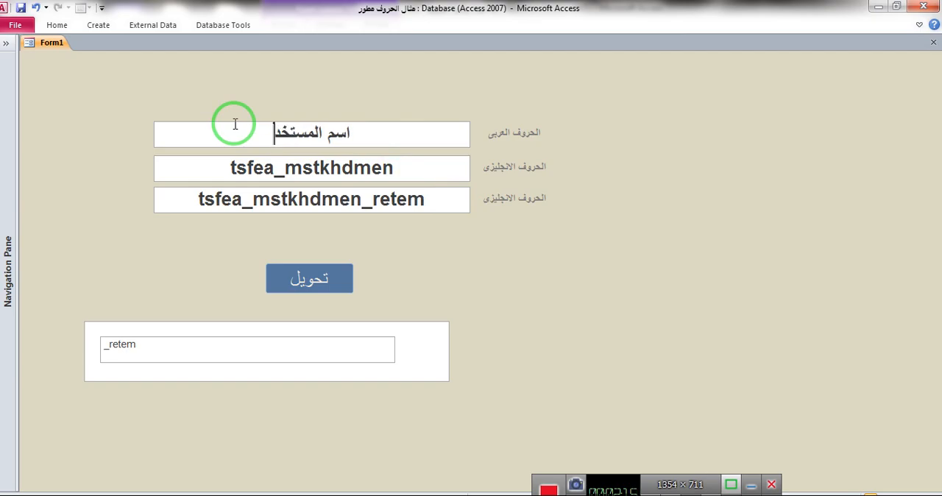
click(295, 276)
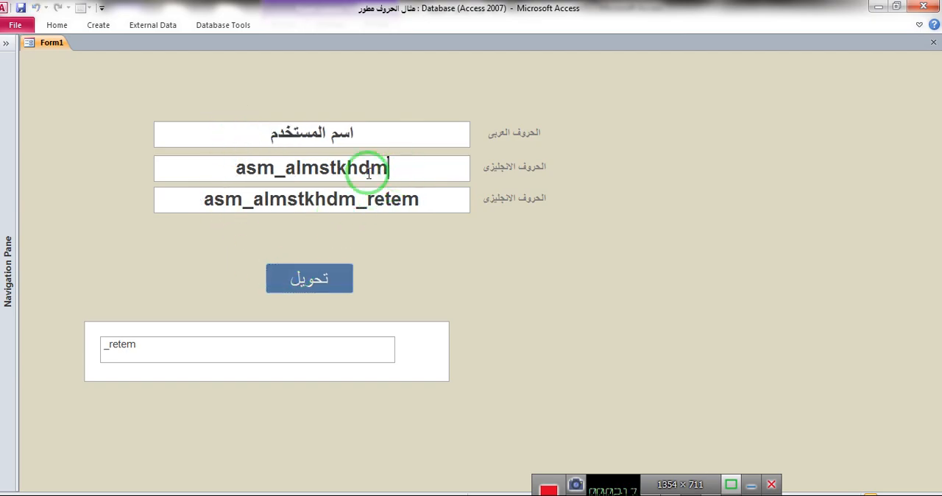
drag(367, 168, 185, 173)
key(ctrl+c)
click(878, 7)
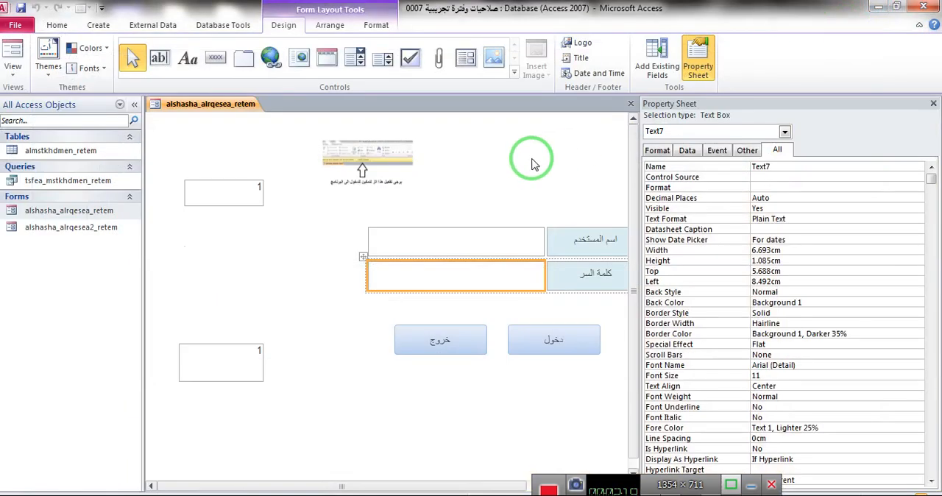
- Name the login form's user name text box asm_almstkhdm
double_click(763, 167)
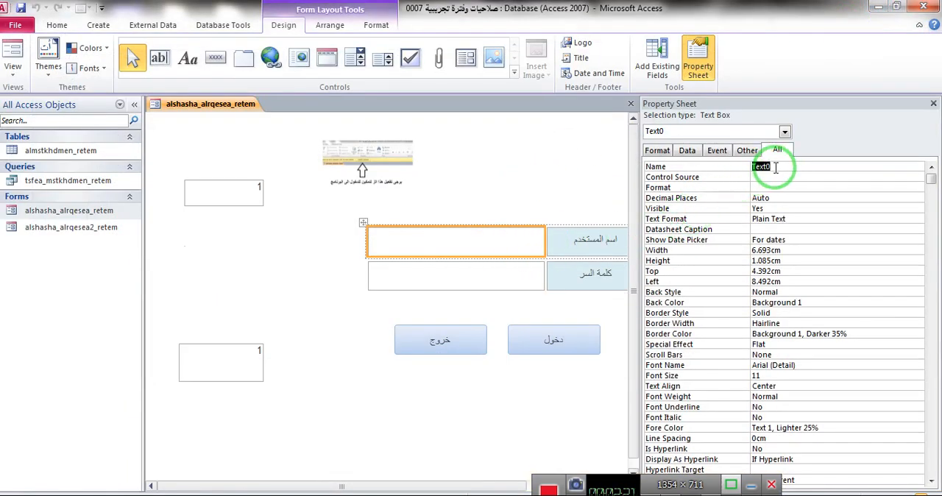
key(ctrl+v)
click(785, 180)
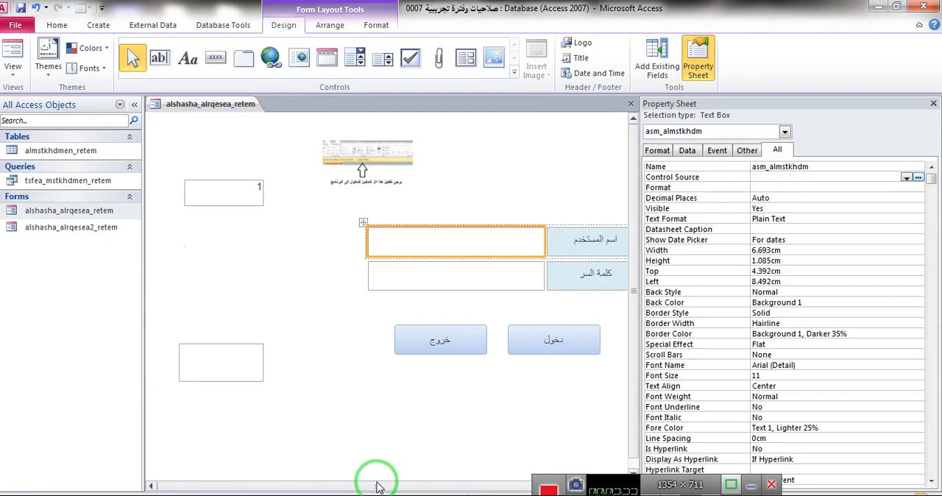
- Convert كلمة السر to English letters in the letter-conversion database and copy the unsuffixed result klma_alsr
mouse_move(370, 479)
click(403, 472)
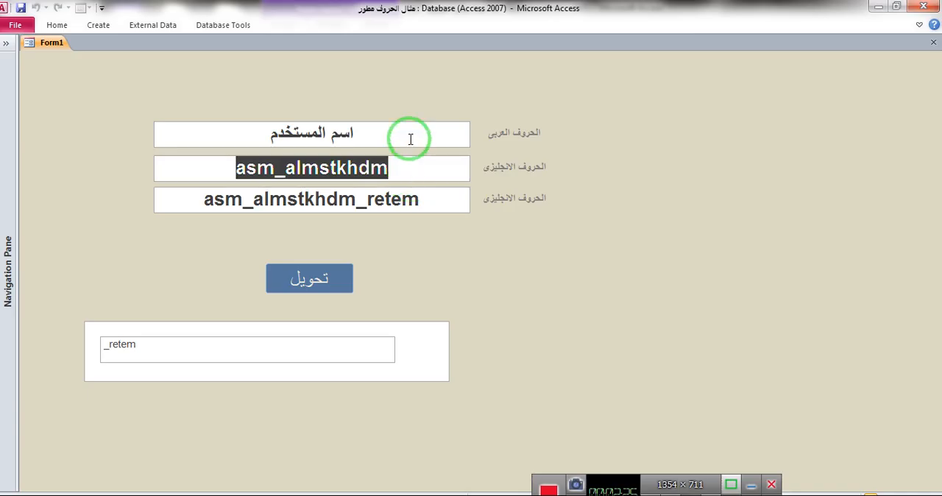
drag(405, 137, 179, 134)
text(كلمة السر)
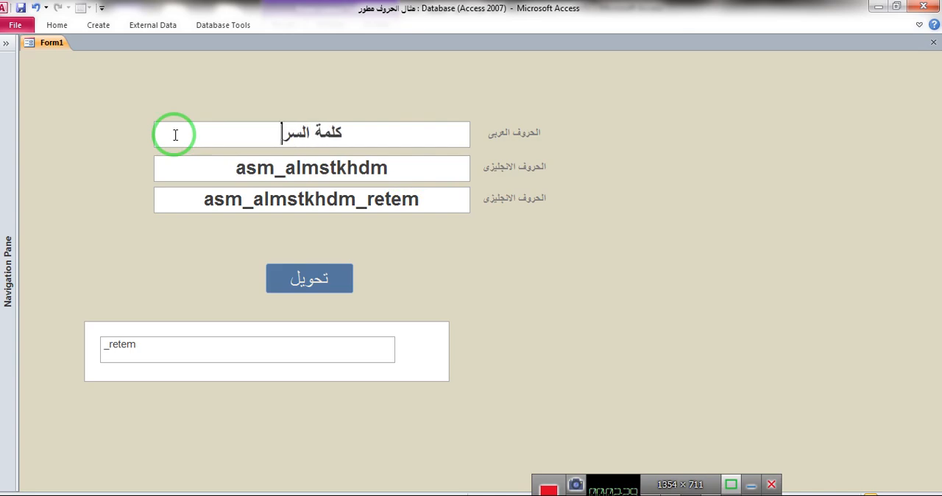
click(297, 280)
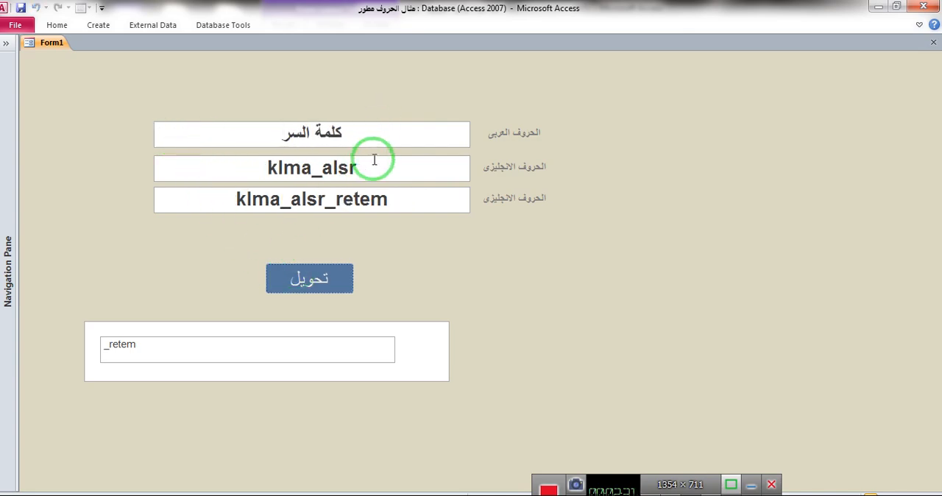
drag(371, 166, 192, 168)
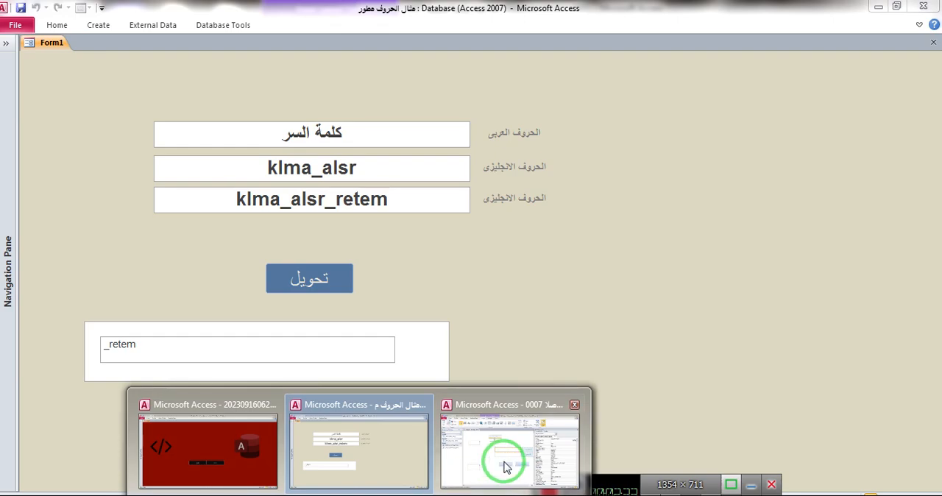
- Name the login form's password text box klma_alsr and close its property sheet
click(501, 456)
click(490, 284)
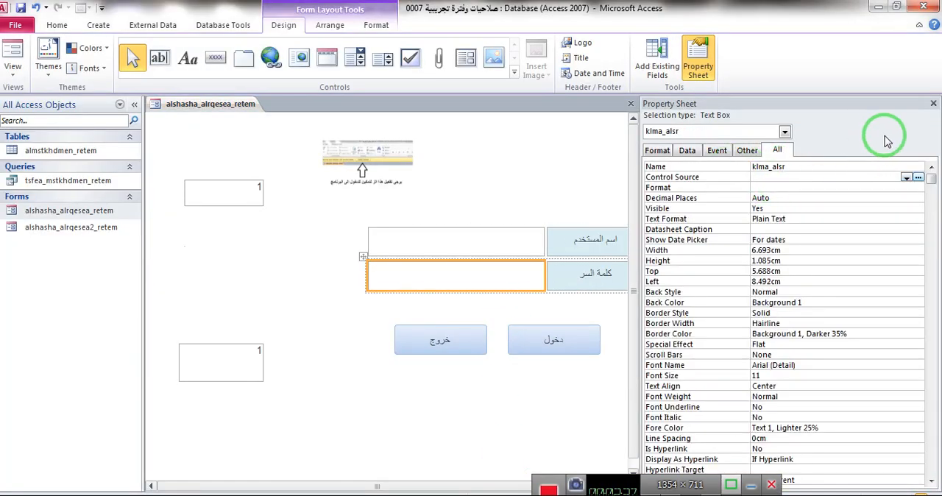
click(933, 103)
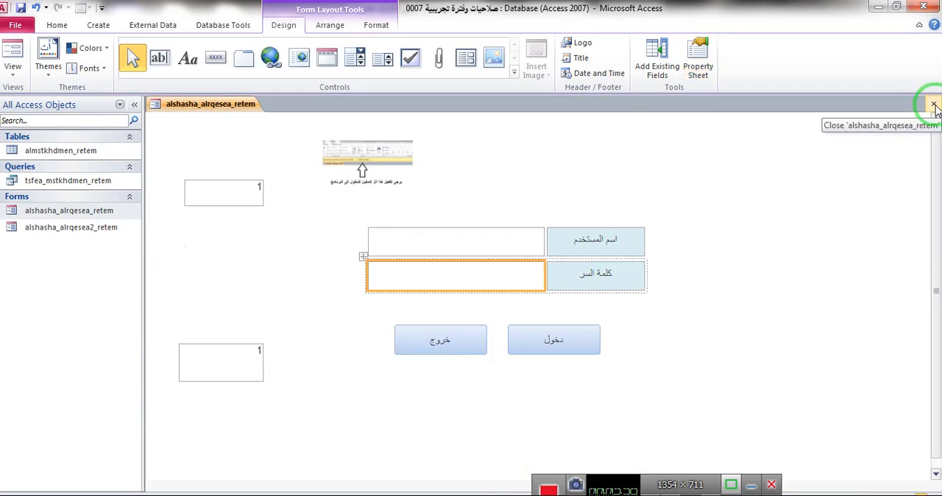
- Close the form alshasha_alrqesea_retem with saving and try to reopen it
click(933, 104)
click(416, 295)
double_click(69, 210)
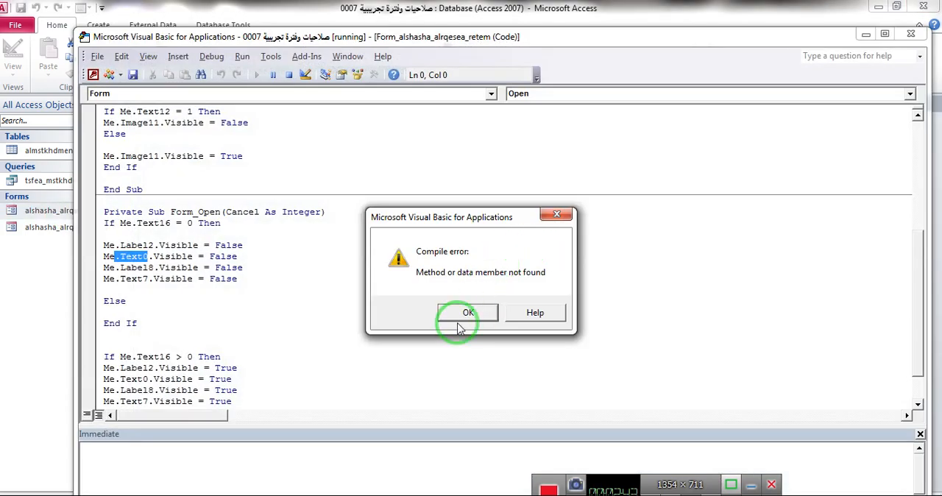
- Dismiss the compile error, switch to the letter-conversion database and close it
click(465, 314)
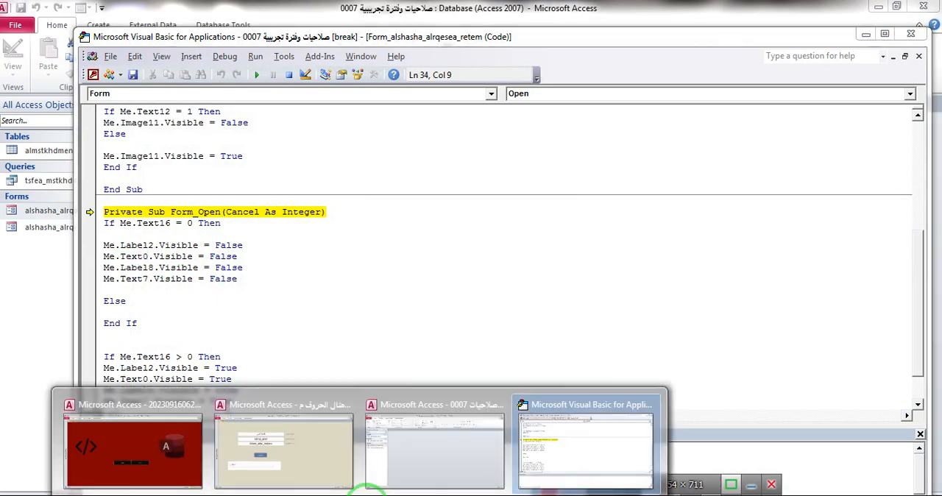
click(292, 311)
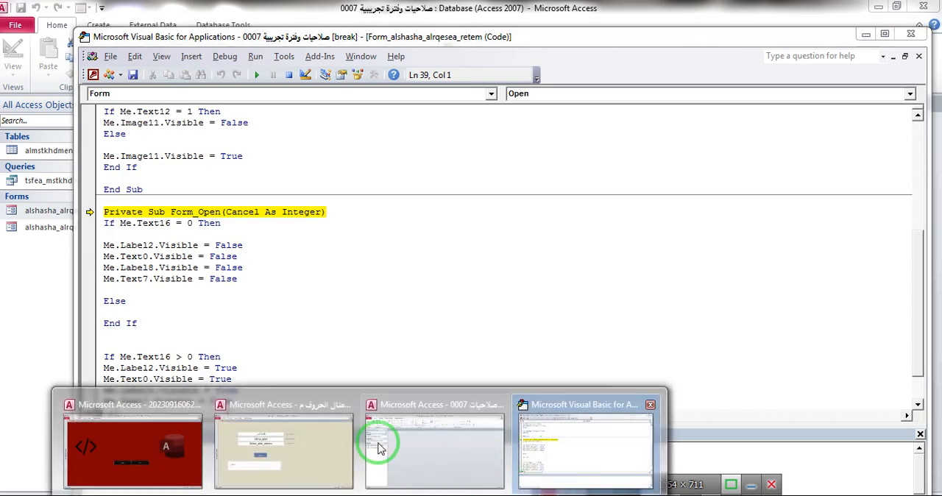
click(379, 442)
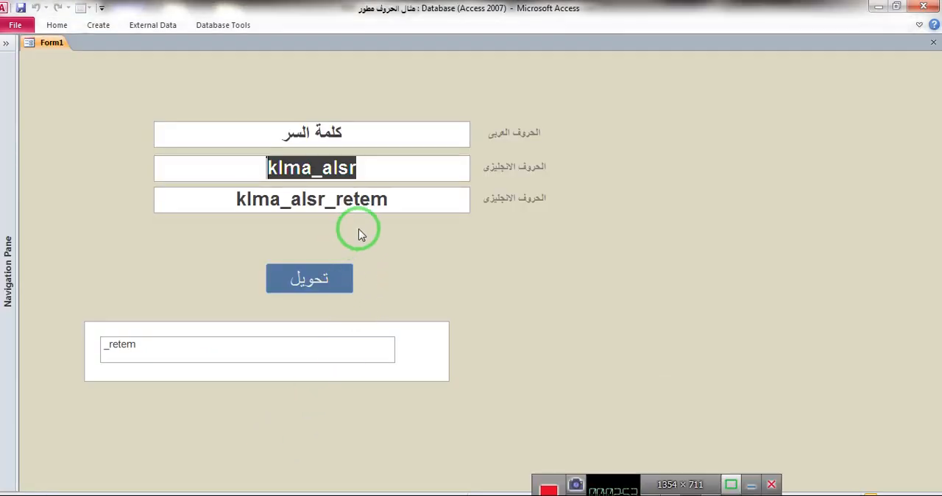
click(924, 9)
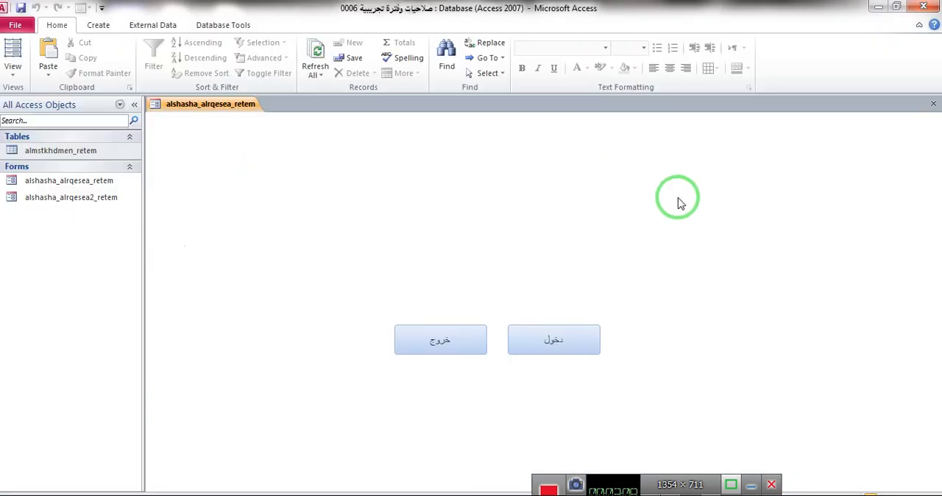
- Check the password text box's original name in the layout view of database صلاحيات وفترة تجريبية 0006, then go back to the project folder
right_click(678, 199)
click(710, 222)
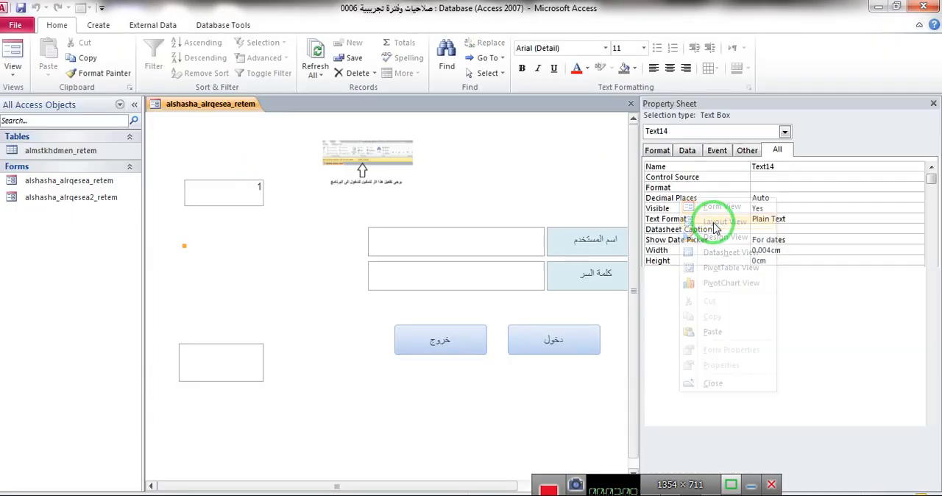
click(474, 277)
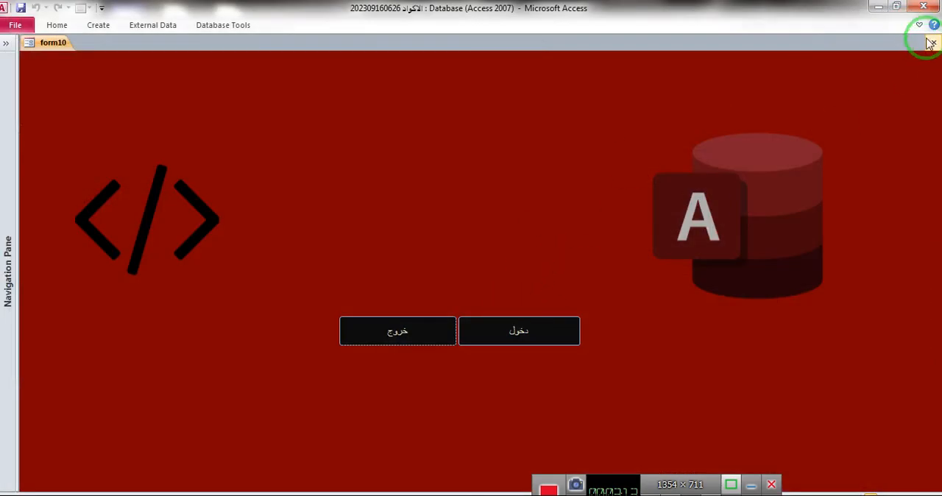
click(878, 7)
click(267, 254)
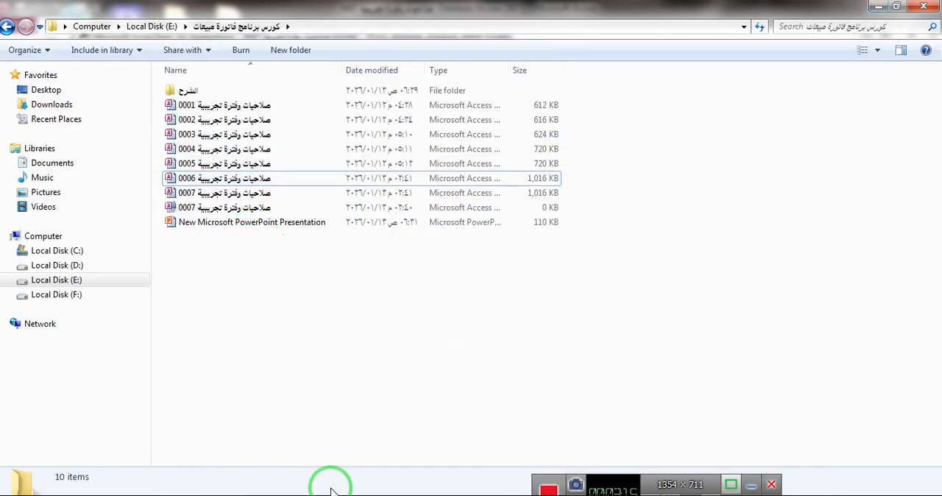
- Return to the code editor of database 0007 and close it, stopping the debugger
mouse_move(456, 486)
click(458, 466)
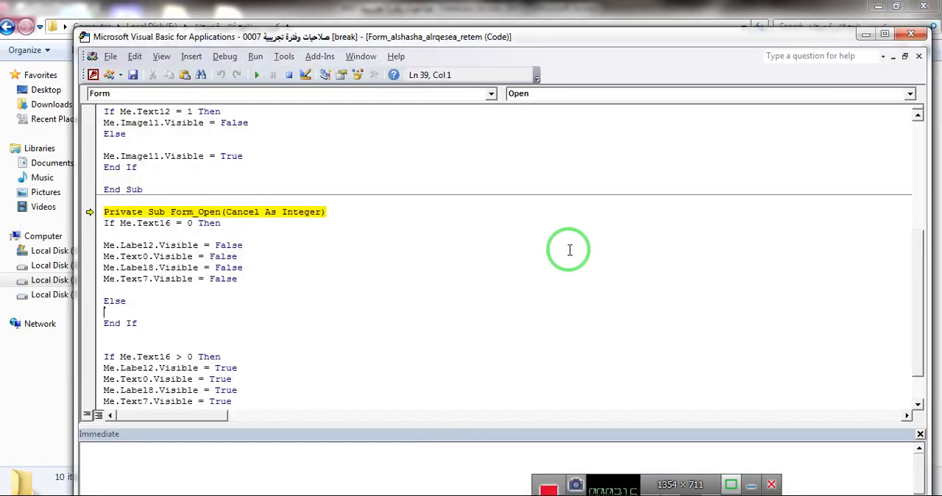
click(908, 36)
click(434, 314)
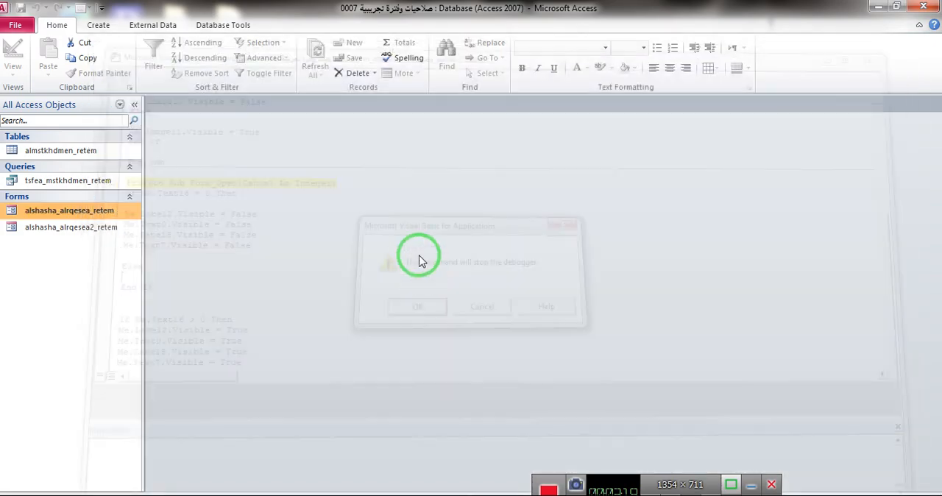
- Try again to open alshasha_alrqesea_retem, dismiss the compile error and close the code editor, stopping the debugger
double_click(116, 208)
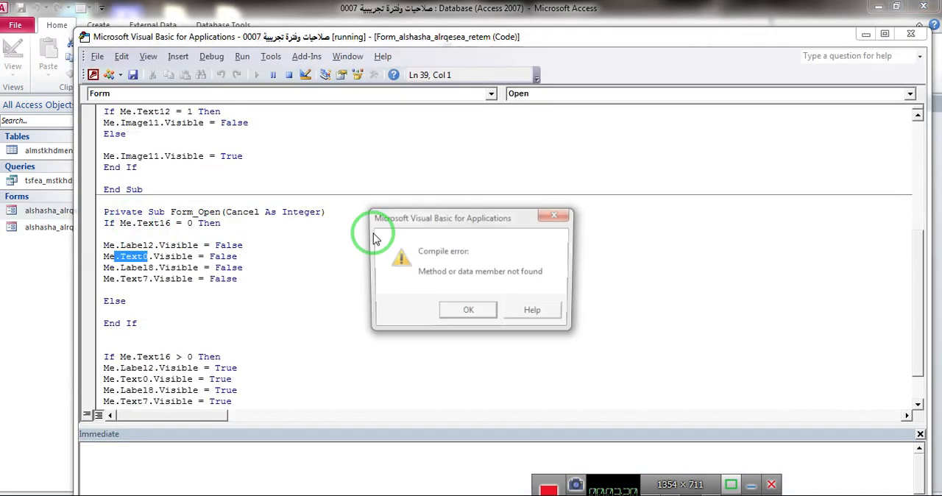
click(468, 309)
click(910, 34)
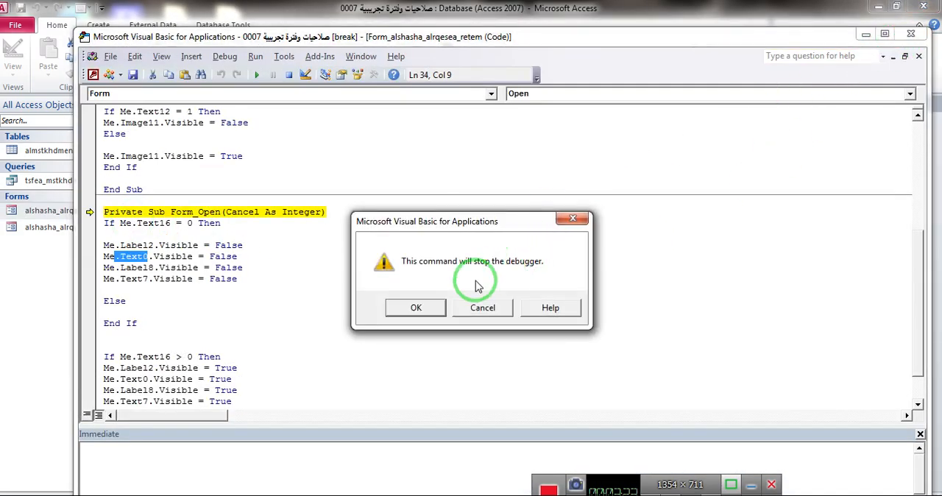
click(418, 305)
- Open alshasha_alrqesea_retem in design view and rename the user name text box text0
right_click(85, 211)
click(131, 249)
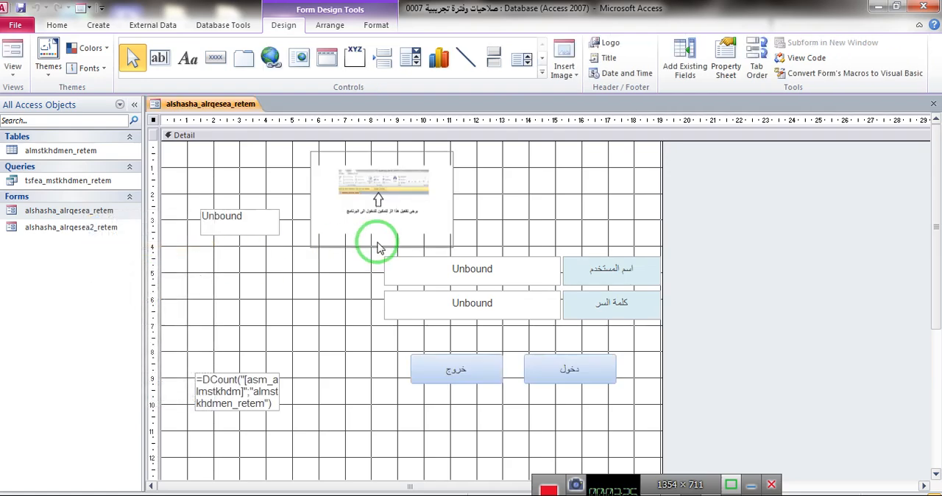
click(476, 261)
click(721, 65)
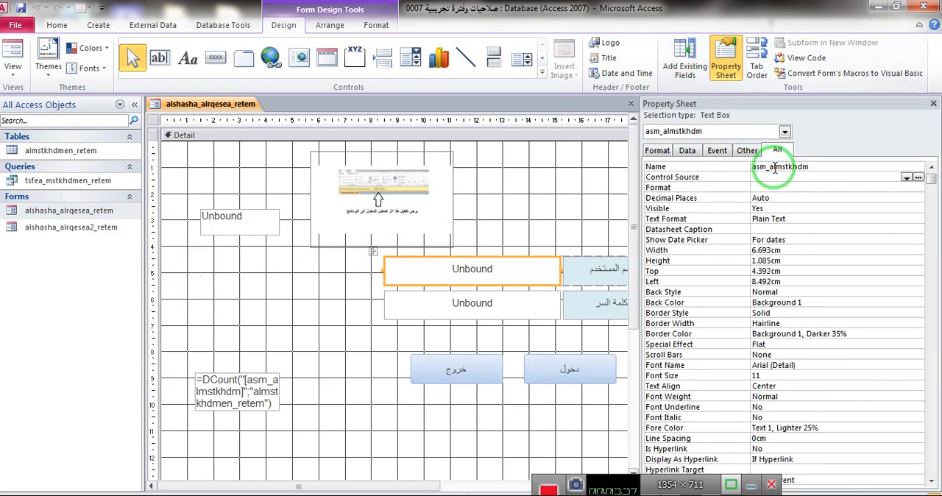
click(734, 171)
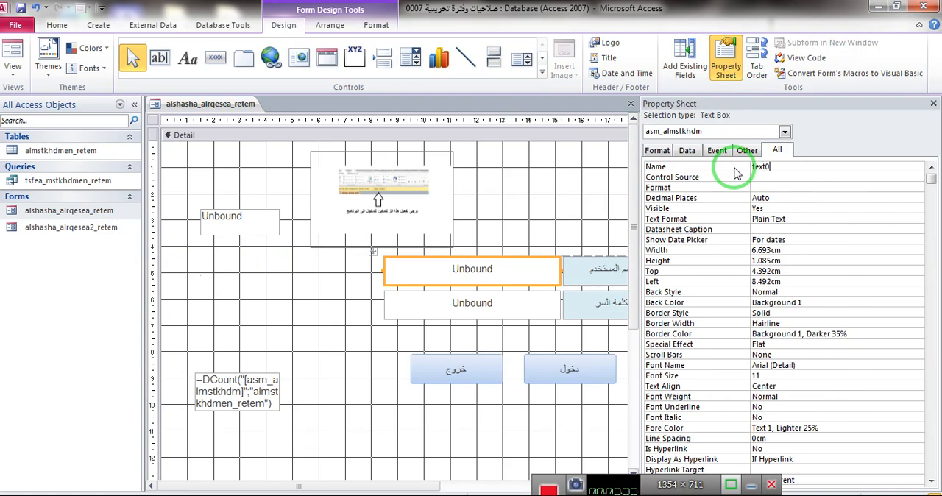
- Rename the login form's password text box text7
click(542, 301)
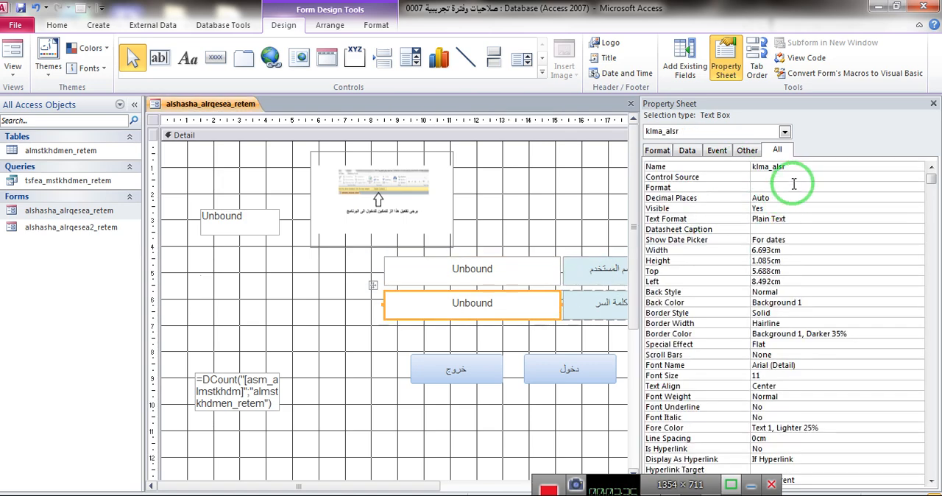
double_click(758, 167)
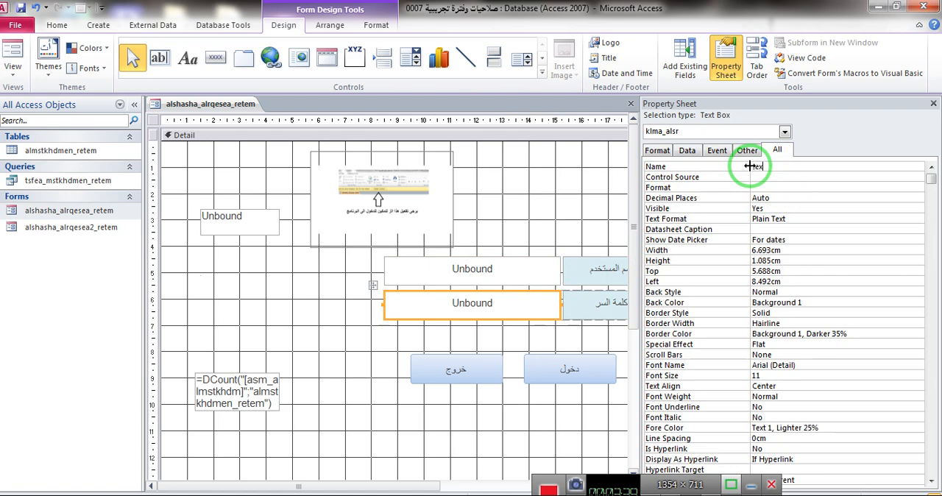
text(text7)
click(778, 188)
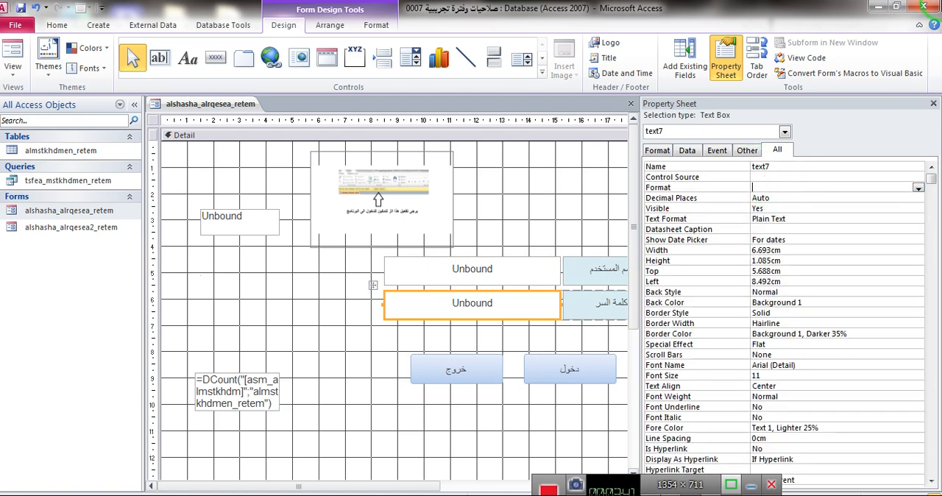
- Close the database, saving the form changes, and reopen صلاحيات وفترة تجريبية 0007 from its folder
click(934, 6)
click(362, 296)
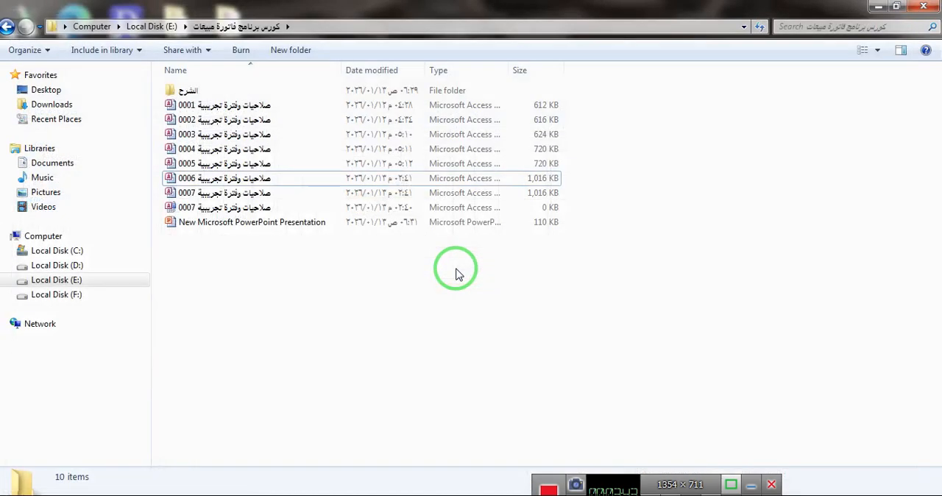
double_click(225, 196)
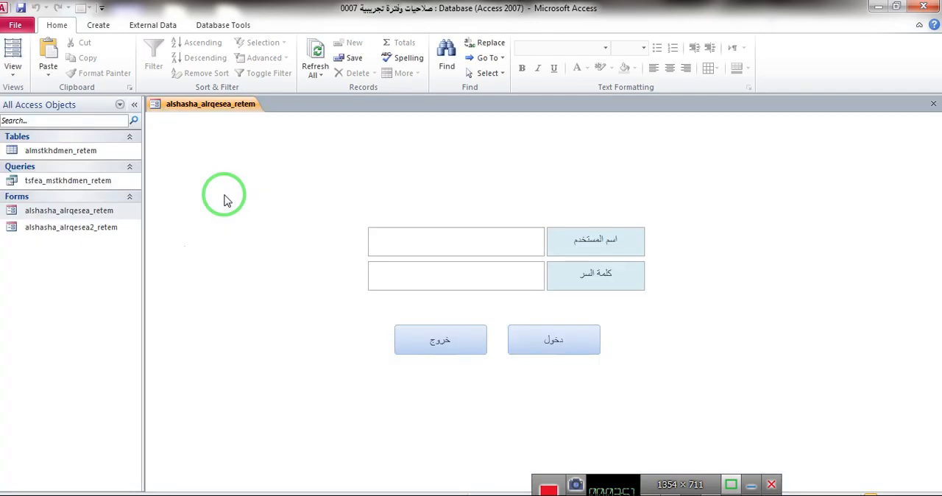
- Enter a user name in the login form and open the query tsfea_mstkhdmen_retem to check its filtering
click(447, 241)
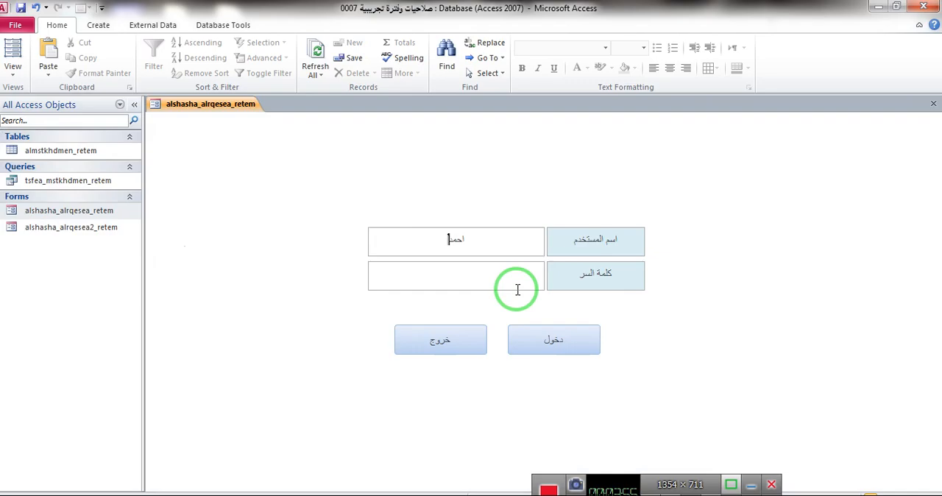
double_click(57, 182)
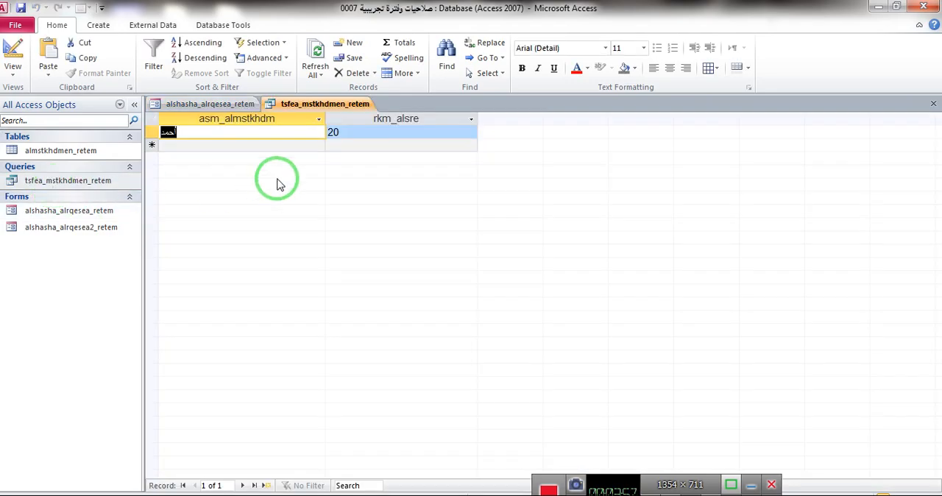
- Close the query, enter a different user name in the login form, and reopen tsfea_mstkhdmen_retem to check its filtering
click(933, 104)
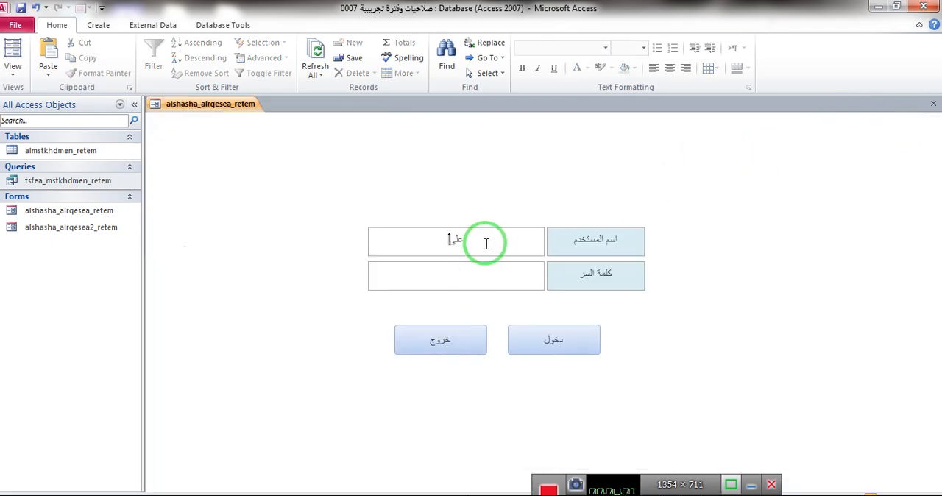
double_click(106, 184)
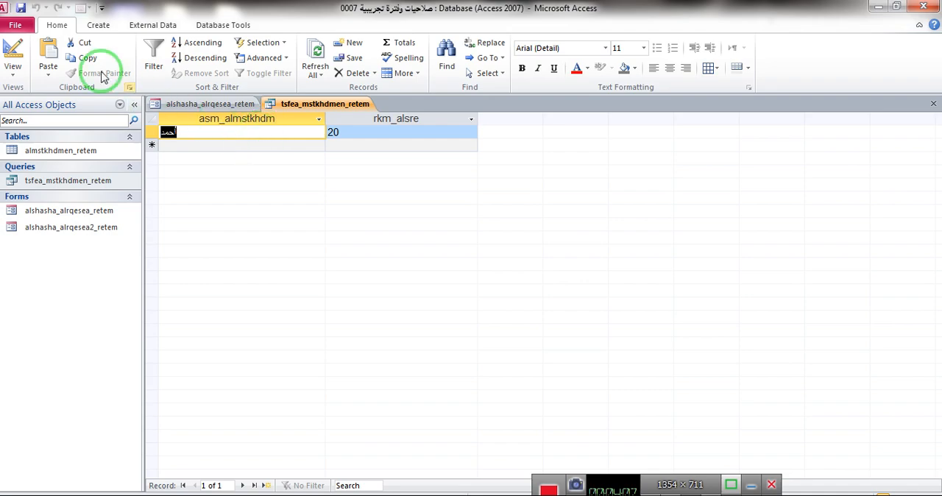
- In the design of tsfea_mstkhdmen_retem, set the asm_almstkhdm criteria to Forms![alshasha_alrqesea_retem]![text0] with the Expression Builder
click(13, 56)
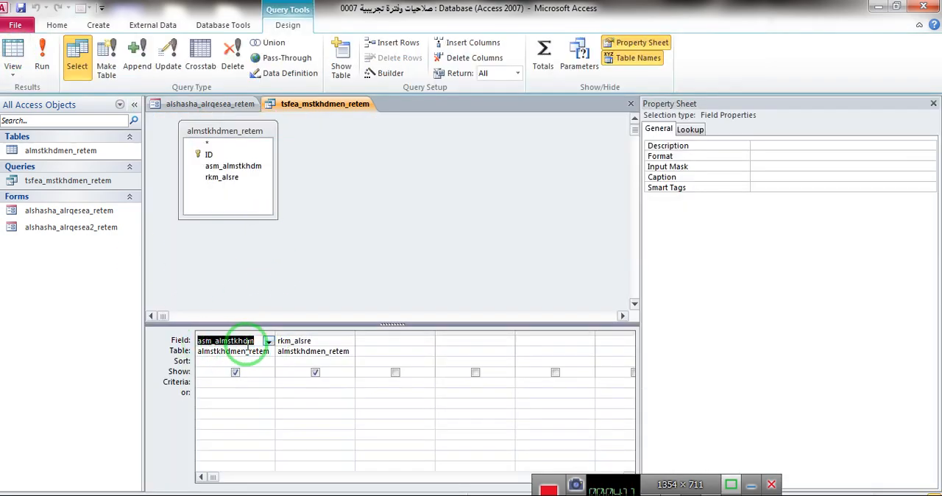
click(207, 382)
click(373, 74)
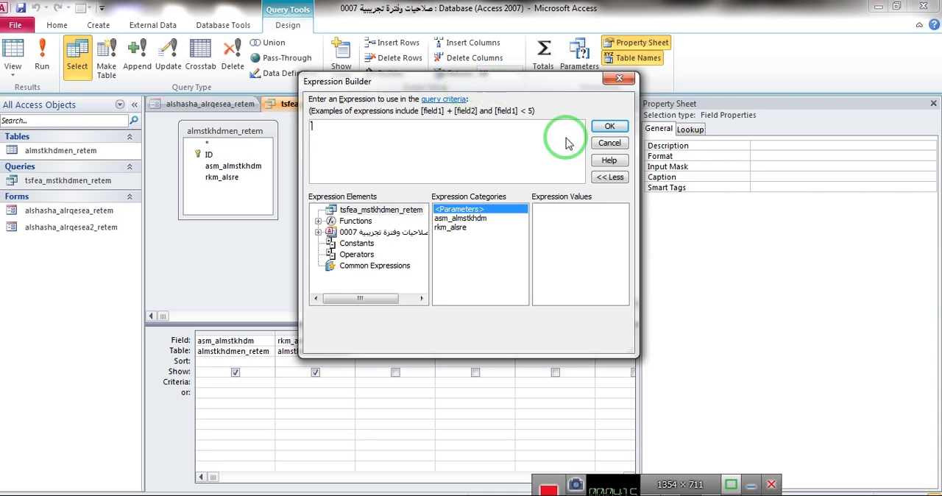
drag(633, 353, 791, 442)
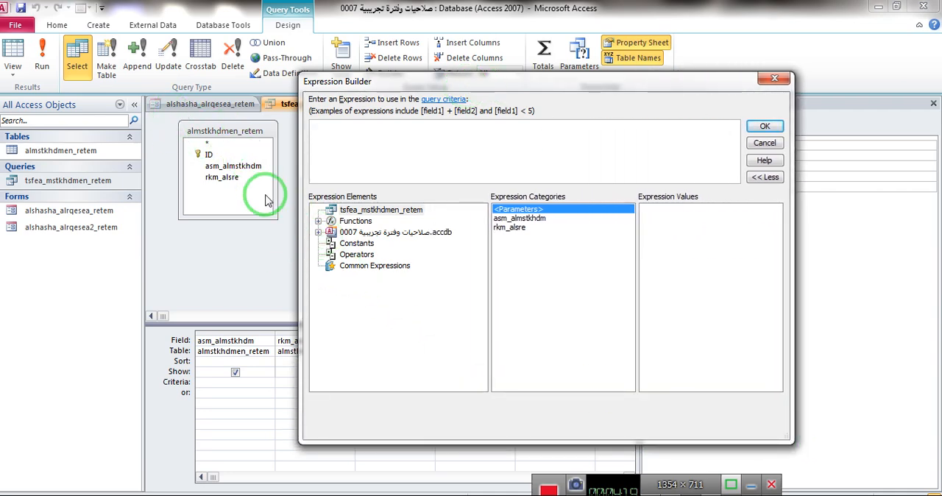
click(319, 233)
click(331, 265)
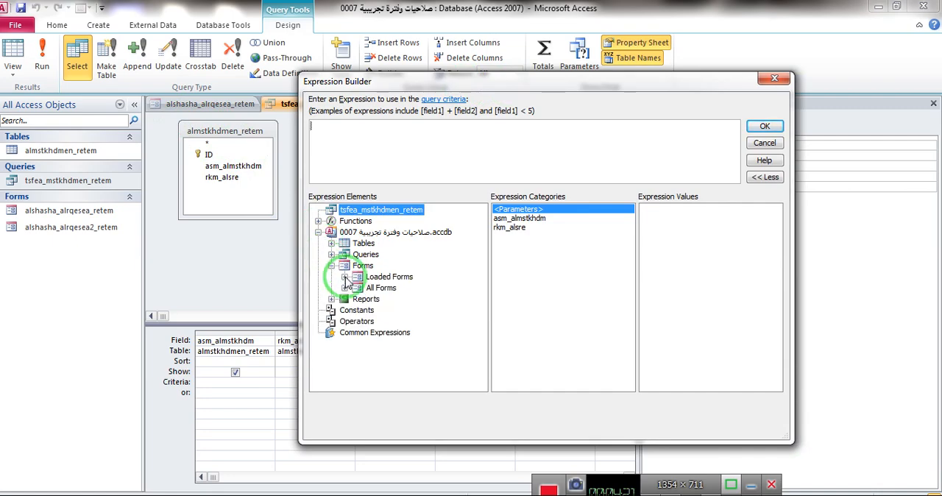
click(344, 276)
click(441, 287)
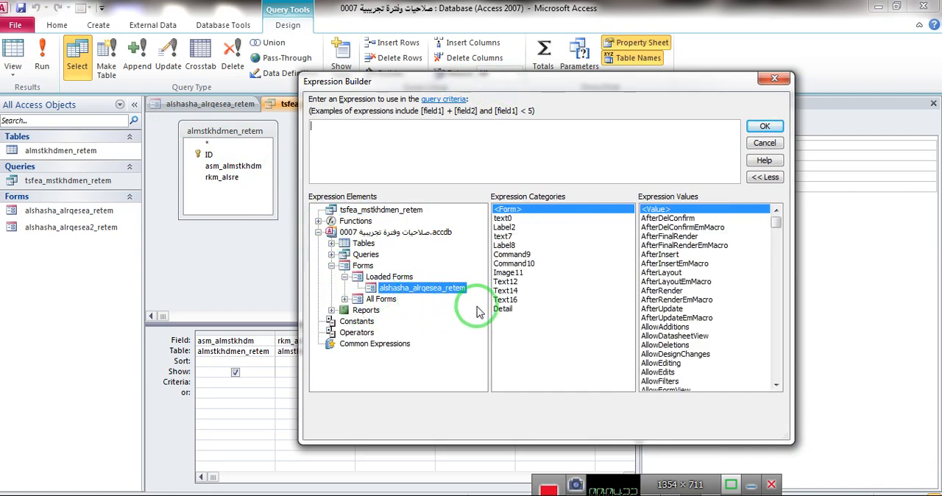
double_click(502, 217)
click(762, 128)
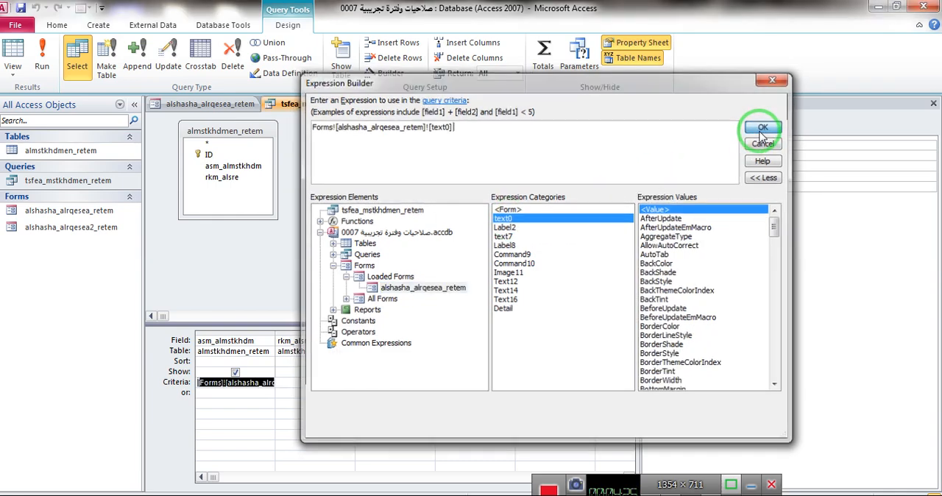
- Close the property sheet and the query tsfea_mstkhdmen_retem, saving its design changes
click(933, 103)
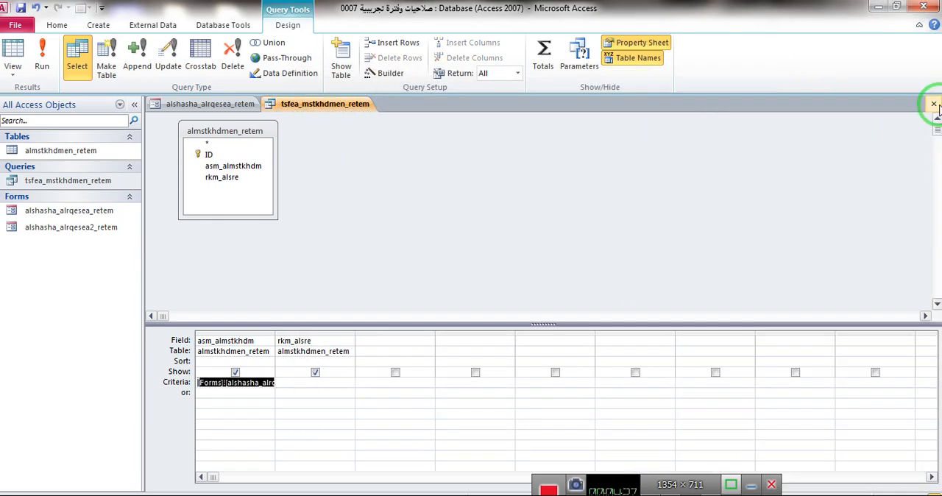
click(933, 104)
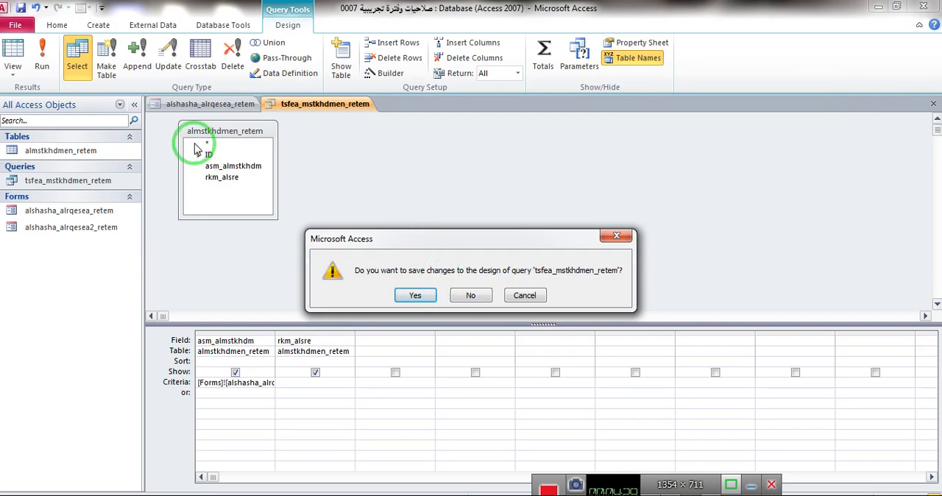
click(416, 295)
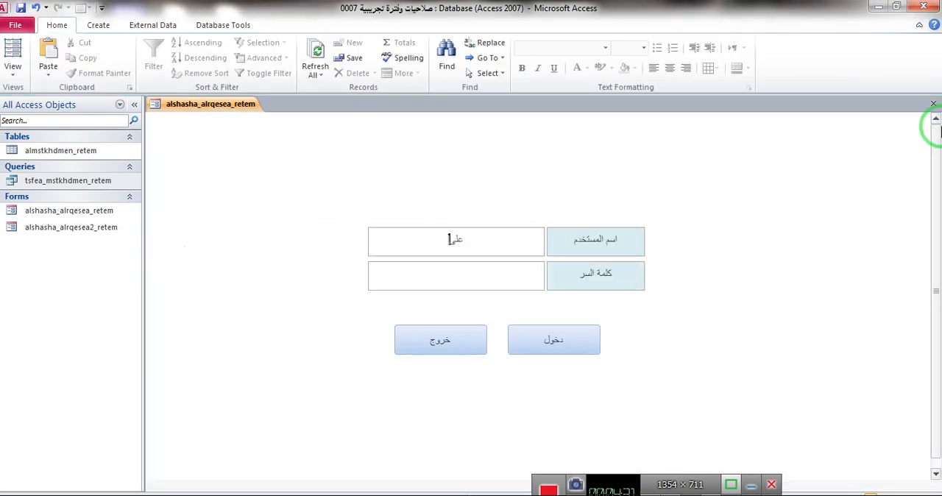
- Open the saved query tsfea_mstkhdmen_retem to check its filtering by the entered user name, and close it
click(62, 184)
double_click(64, 184)
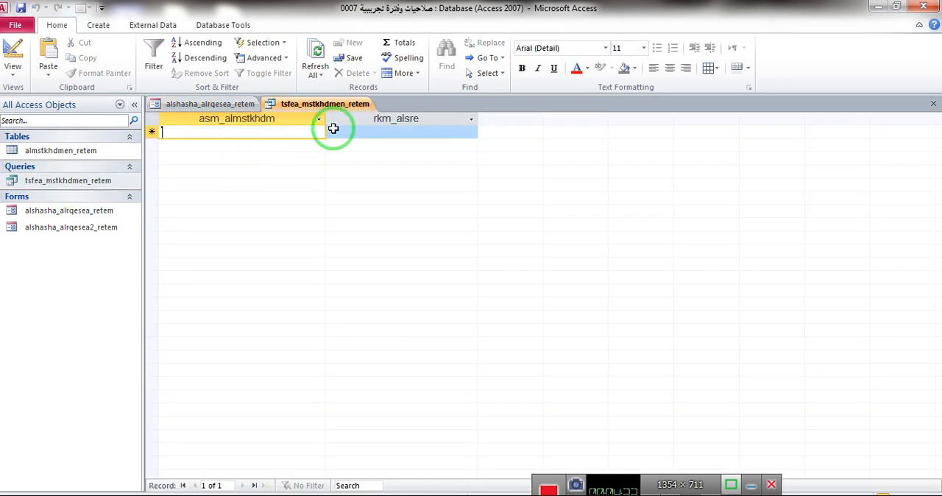
right_click(323, 105)
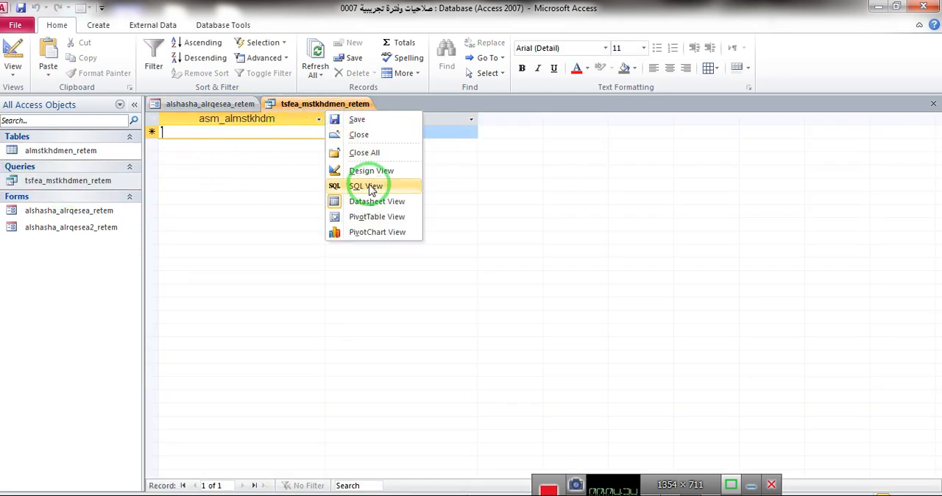
click(358, 134)
- Enter another user name in the login form and reopen tsfea_mstkhdmen_retem to recheck its records, closing it each time
click(433, 250)
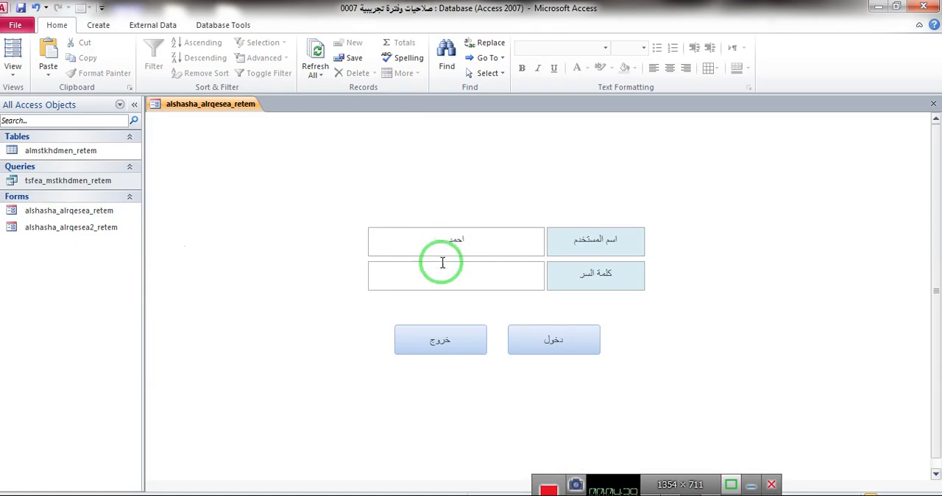
double_click(63, 184)
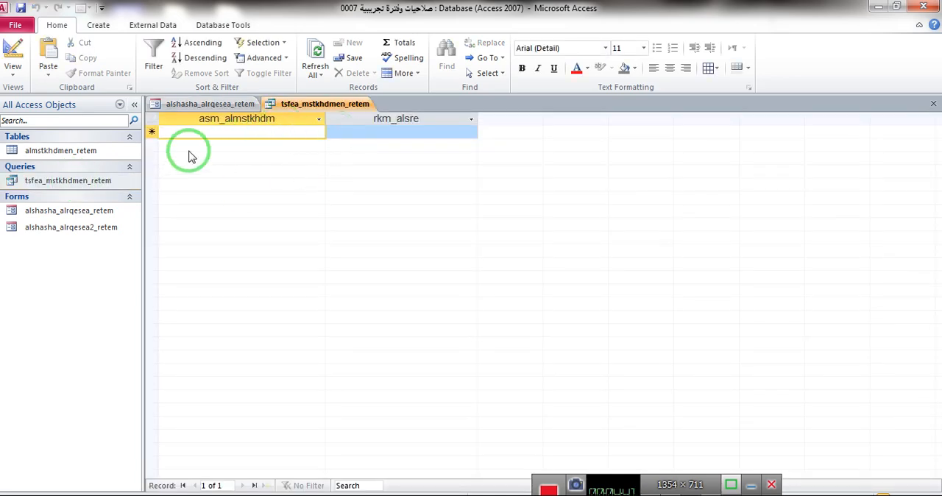
right_click(330, 110)
click(354, 139)
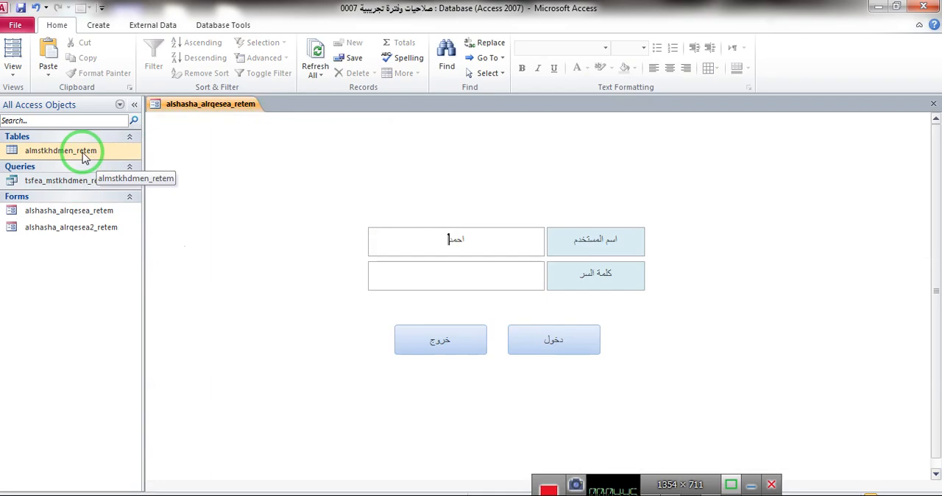
double_click(30, 181)
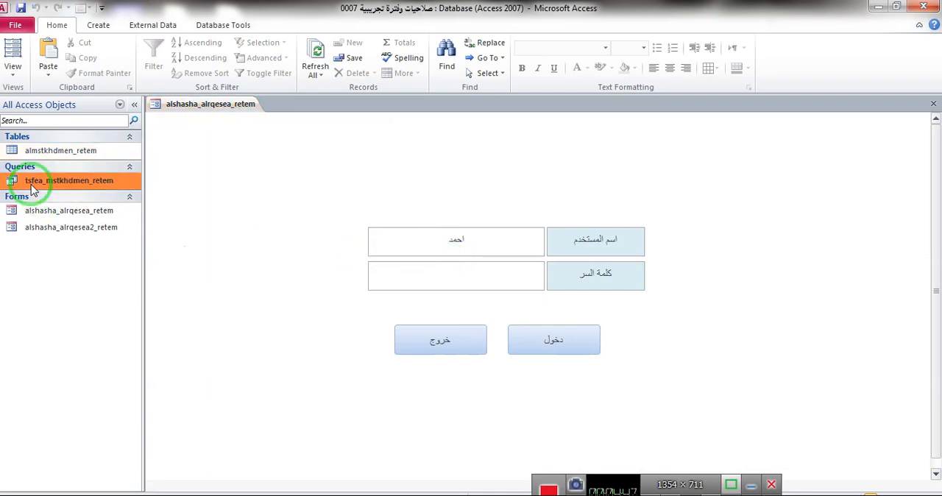
right_click(318, 103)
click(324, 120)
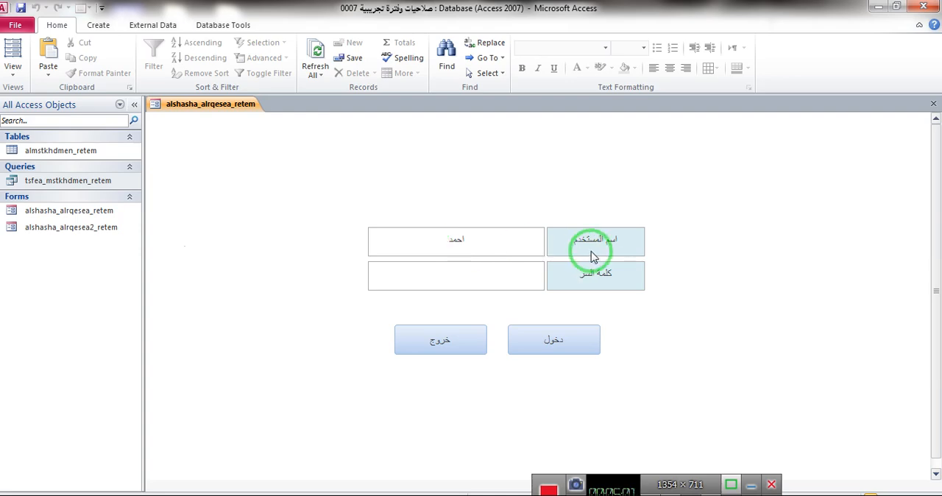
- Switch to the code library database الاكواد and search its code list for dim
mouse_move(335, 491)
click(323, 430)
click(509, 322)
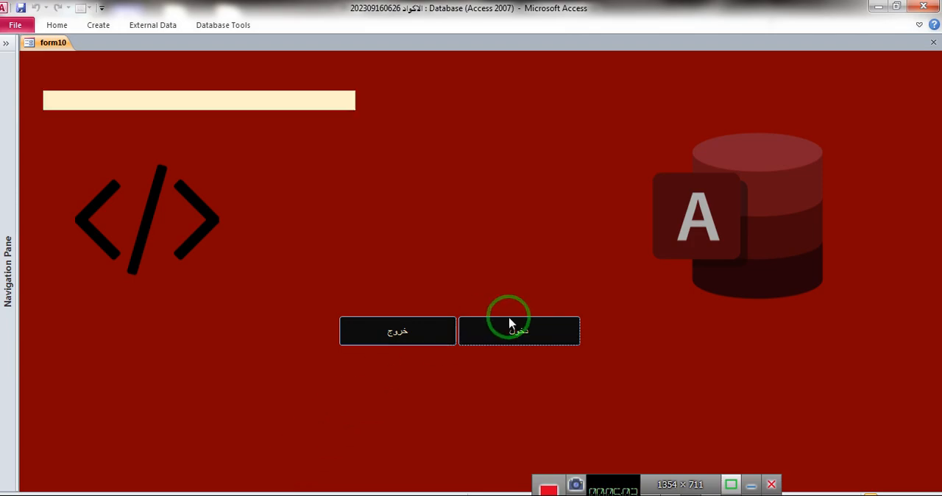
click(232, 94)
text(dim)
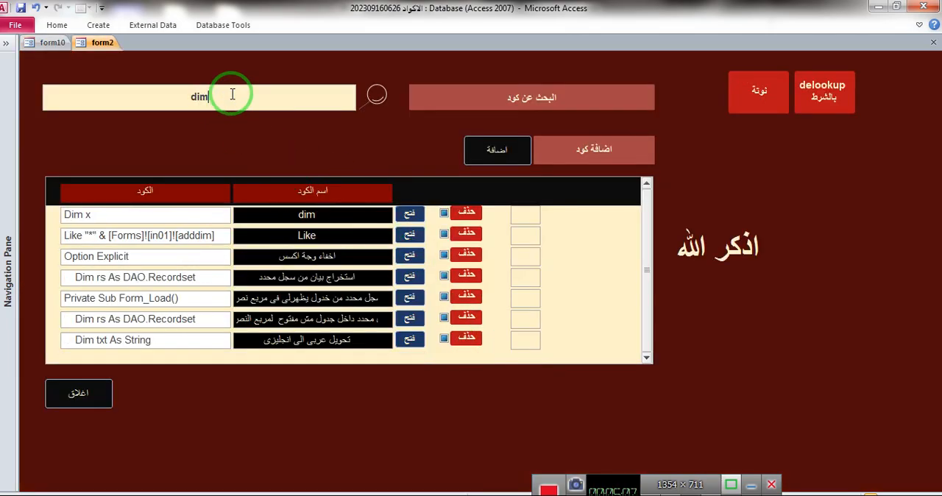
- Open the dim code entry, copy its lines from Dim x through n2 = x, and close the entry
click(410, 213)
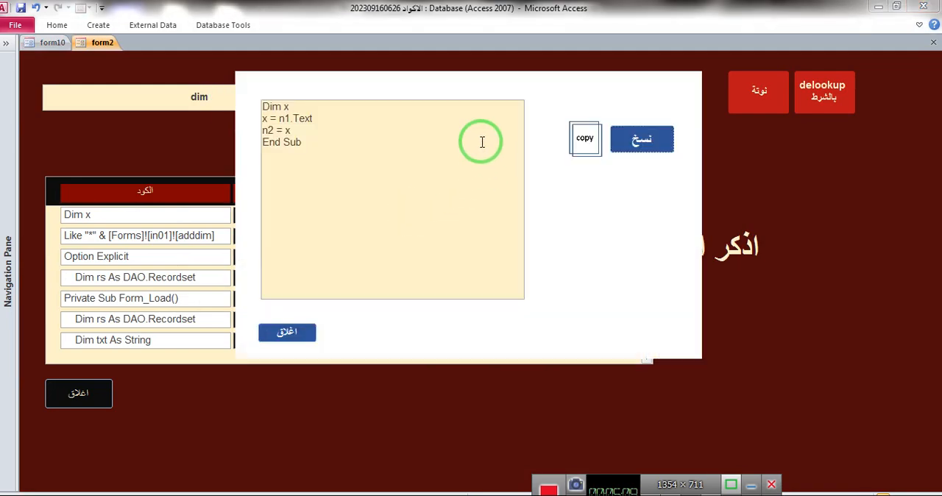
drag(303, 133, 245, 116)
key(ctrl+c)
click(307, 329)
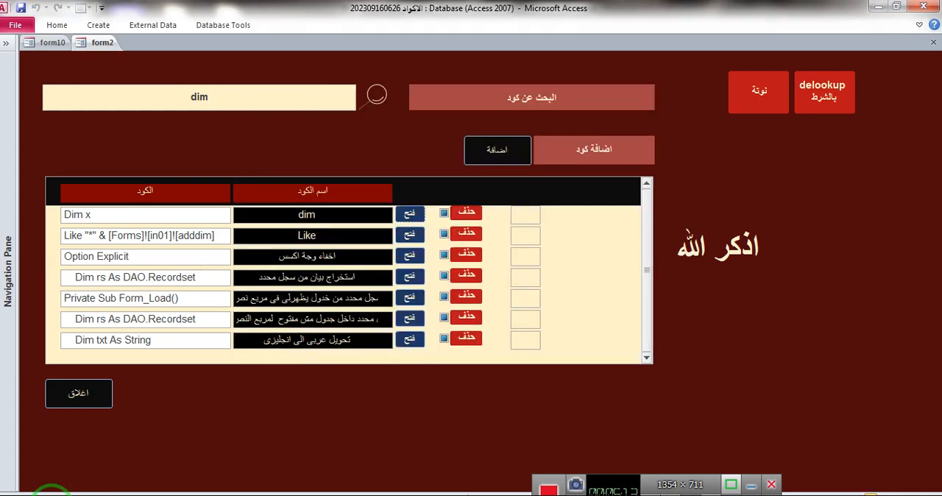
- Paste the copied code into a new Notepad document and return to the login database with Notepad moved aside
click(16, 495)
click(47, 118)
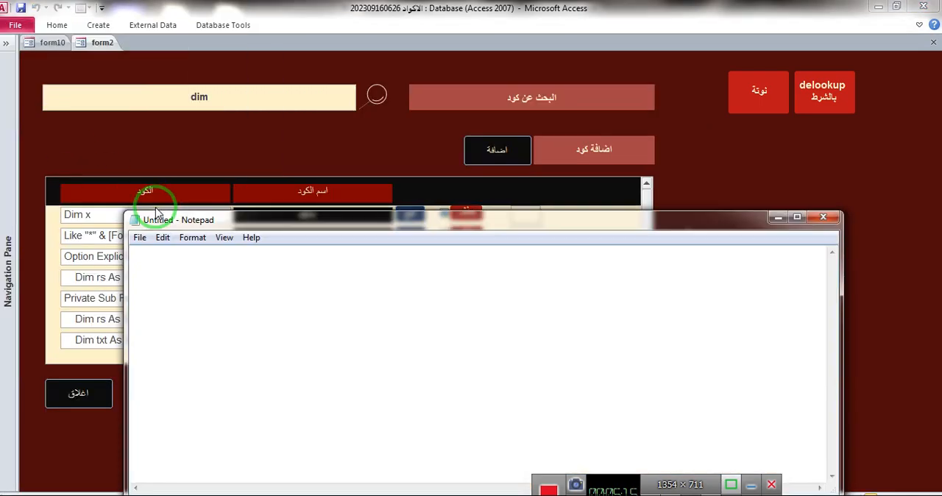
key(ctrl+v)
click(879, 7)
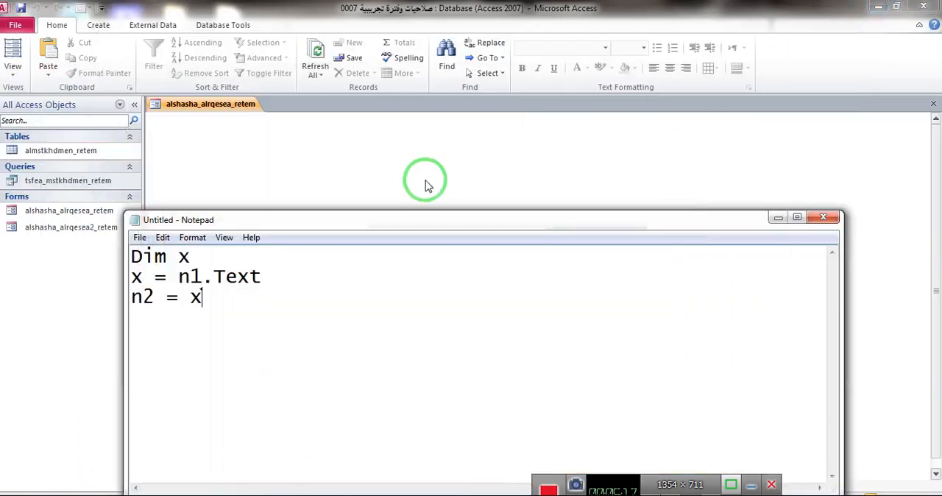
drag(431, 215, 610, 283)
- In the design of alshasha_alrqesea_retem, add a text box about 2.3 cm by 1 cm beside the login fields and delete its label
right_click(697, 197)
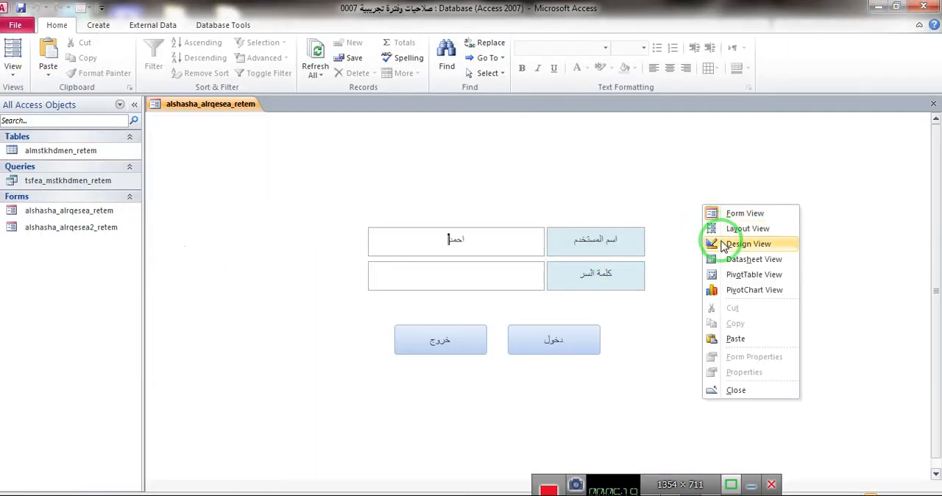
click(711, 235)
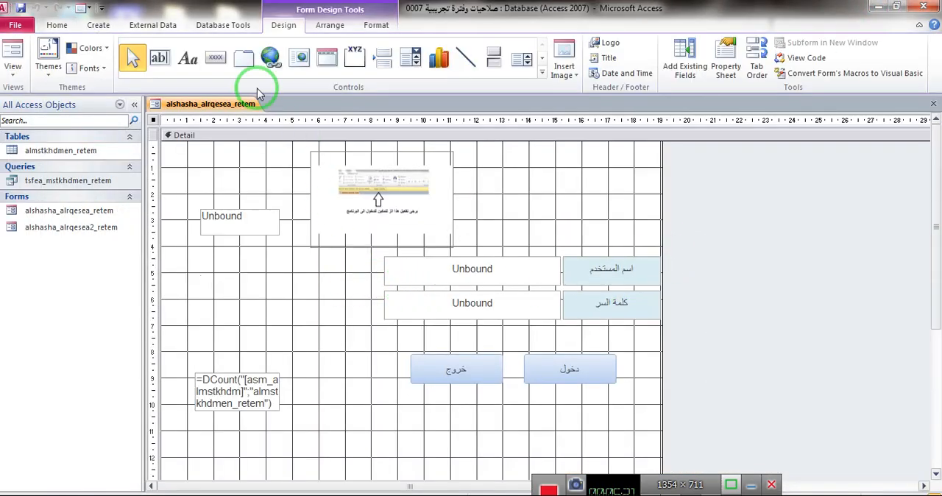
click(158, 57)
drag(296, 279, 236, 301)
click(177, 283)
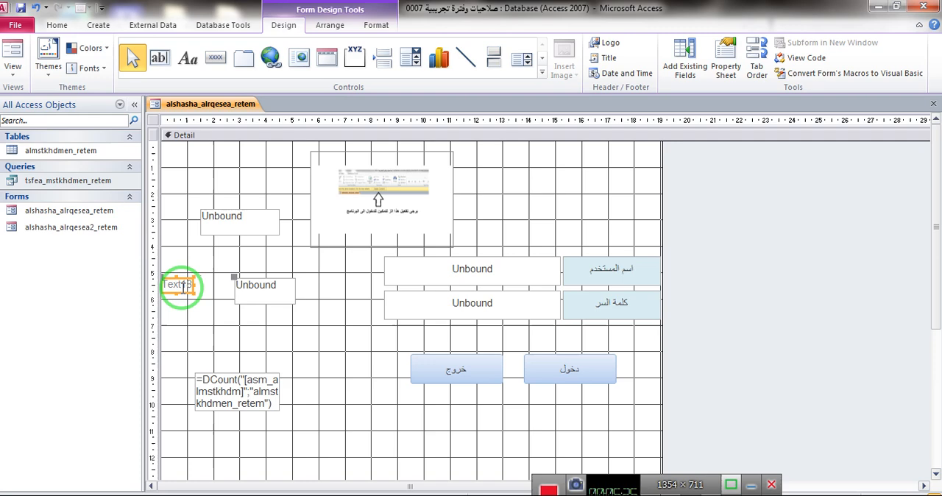
key(Delete)
- Replace n1 with text0, the user name text box's name, in the Notepad code
click(450, 282)
key(alt+Tab)
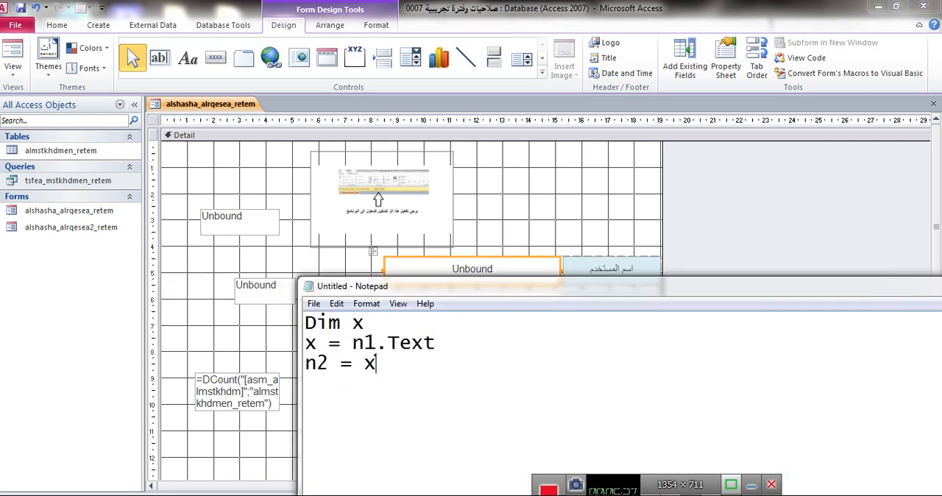
double_click(355, 343)
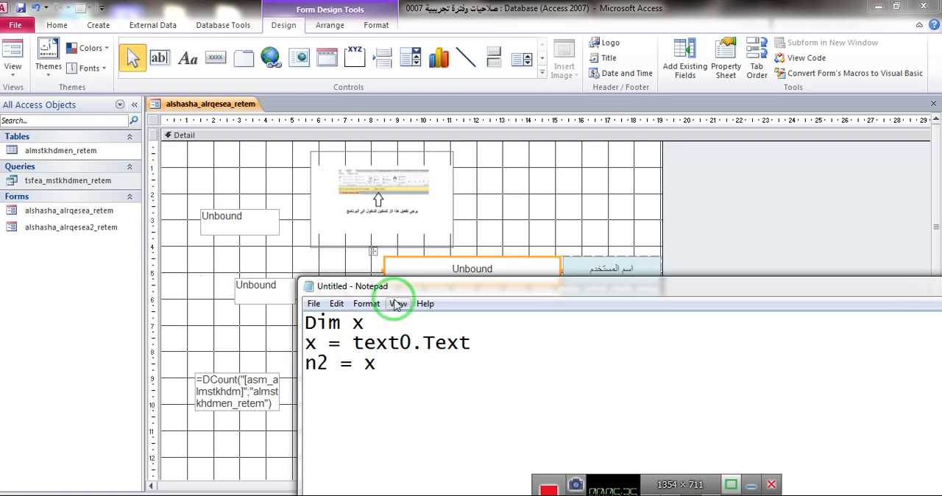
- Copy the new text box's name from its properties and replace n2 with Text18 in the Notepad code
click(283, 286)
click(736, 69)
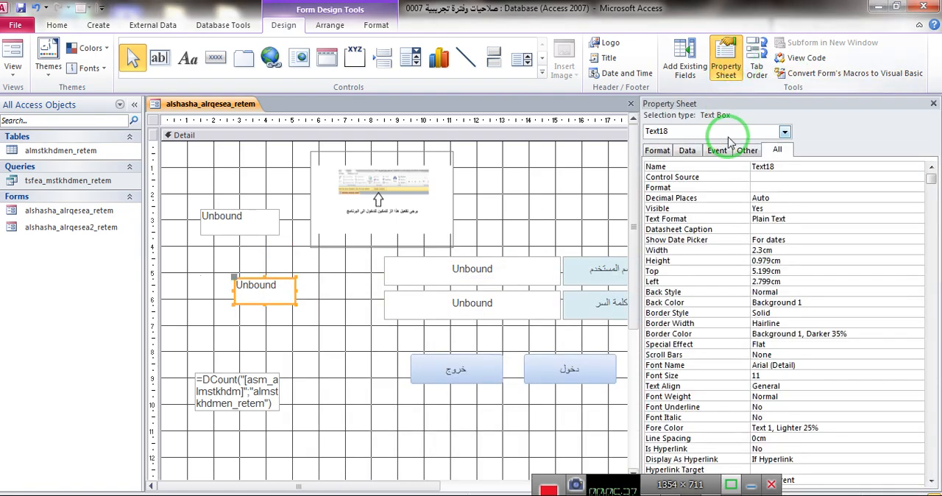
click(758, 167)
key(ctrl+c)
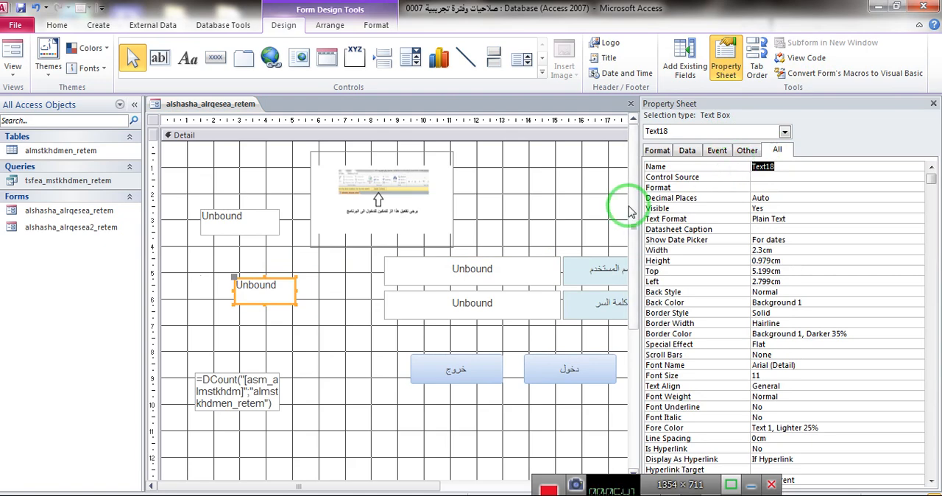
key(alt+Tab)
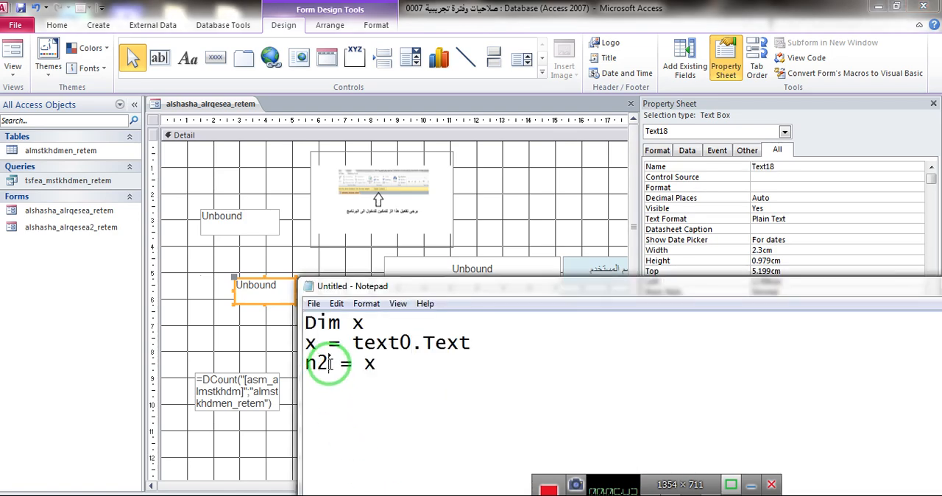
double_click(329, 362)
key(ctrl+v)
- Copy all the Notepad code and start a Code Builder procedure for the On Change event of the text0 user name box
key(ctrl+a)
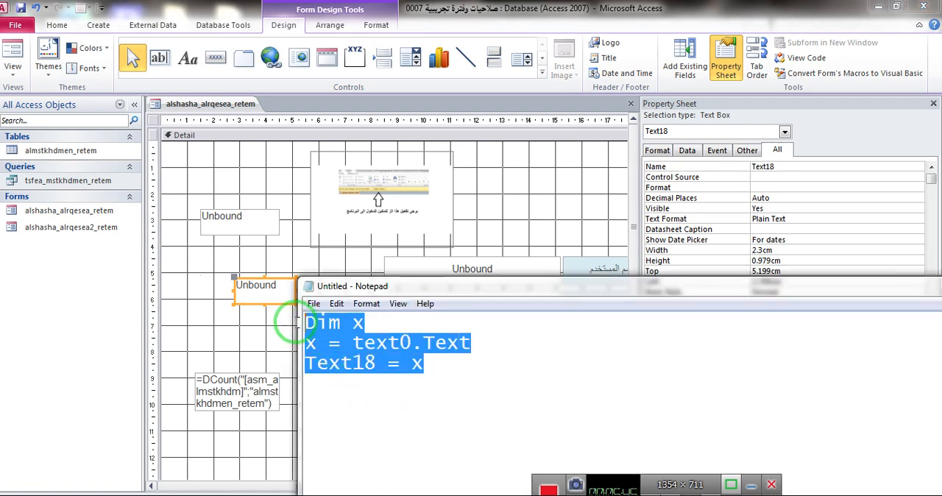
click(548, 250)
click(533, 267)
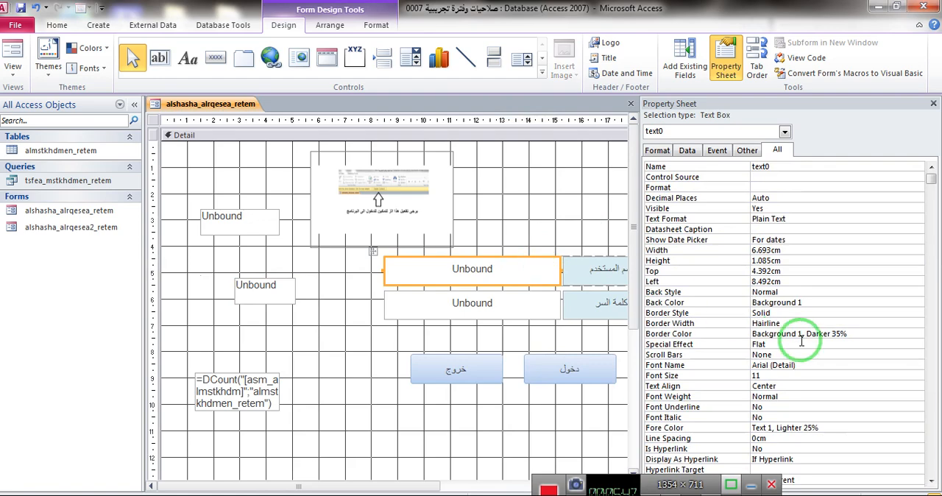
click(819, 351)
scroll(819, 351, down, 1)
click(687, 150)
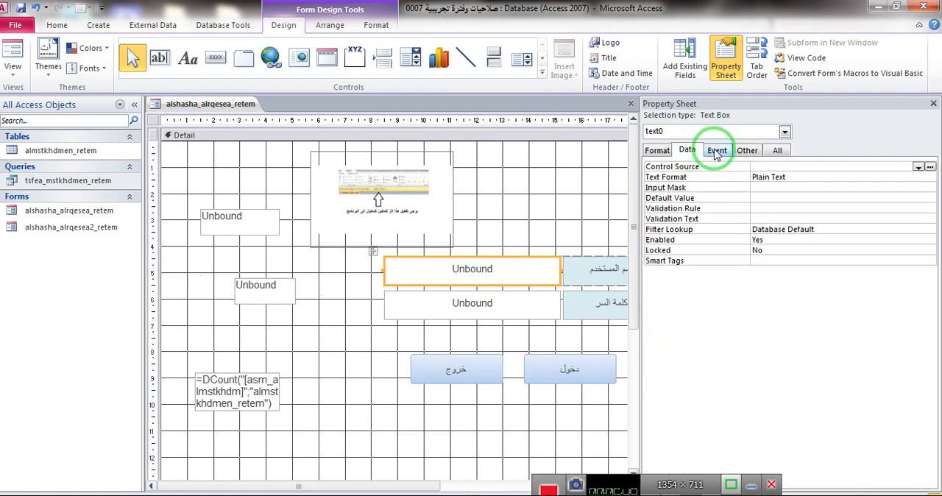
click(717, 150)
click(769, 207)
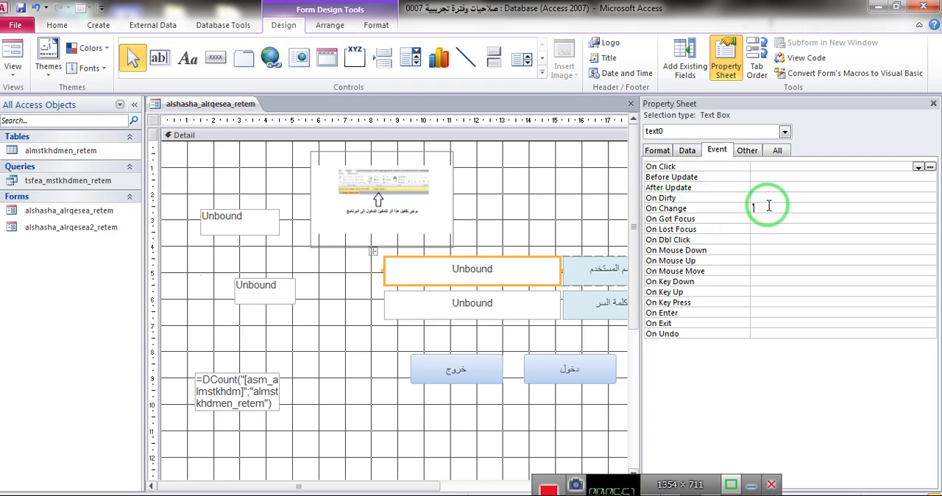
click(929, 210)
double_click(412, 143)
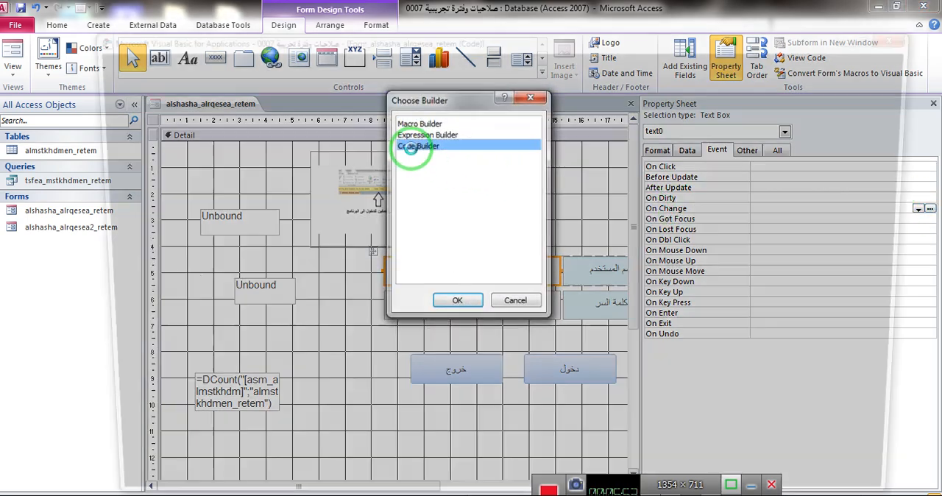
- Paste the copied code into the text0_Change procedure, save and close alshasha_alrqesea_retem, and close the database
text(Dim x x = Text0.Text Text18 = x)
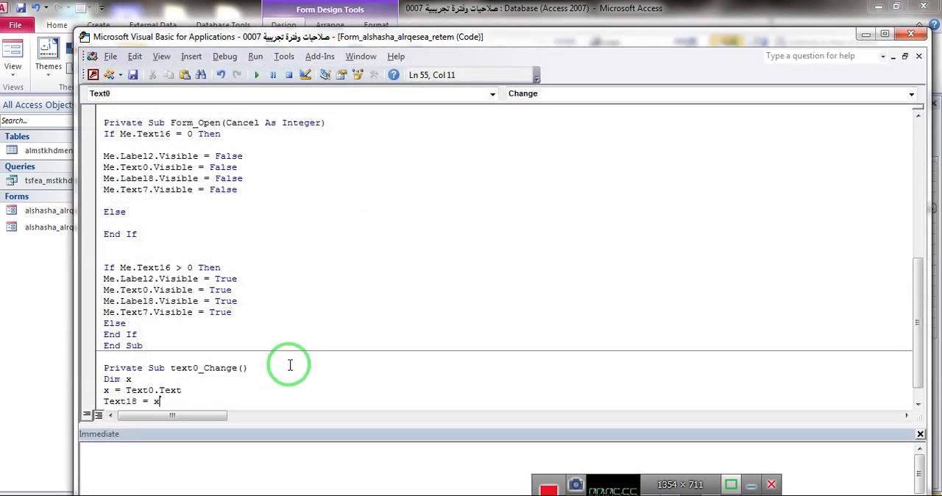
scroll(324, 289, down, 1)
click(325, 290)
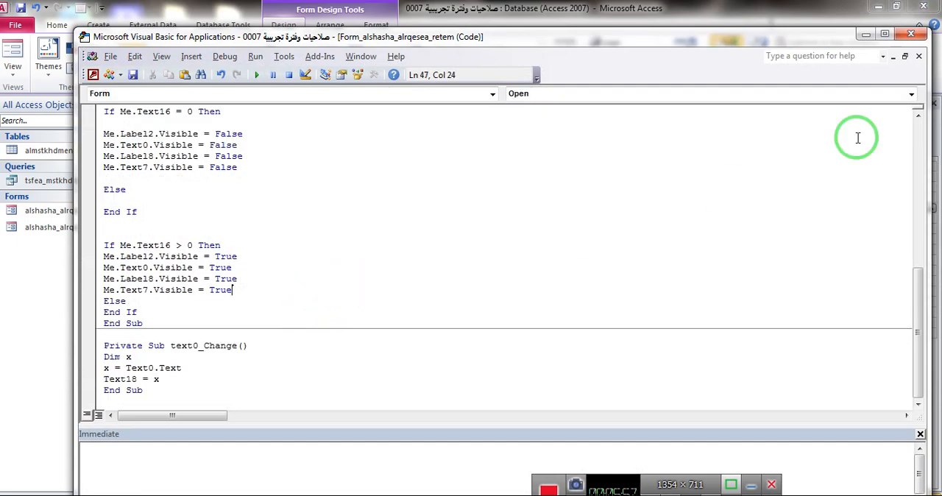
click(913, 34)
click(931, 100)
click(932, 103)
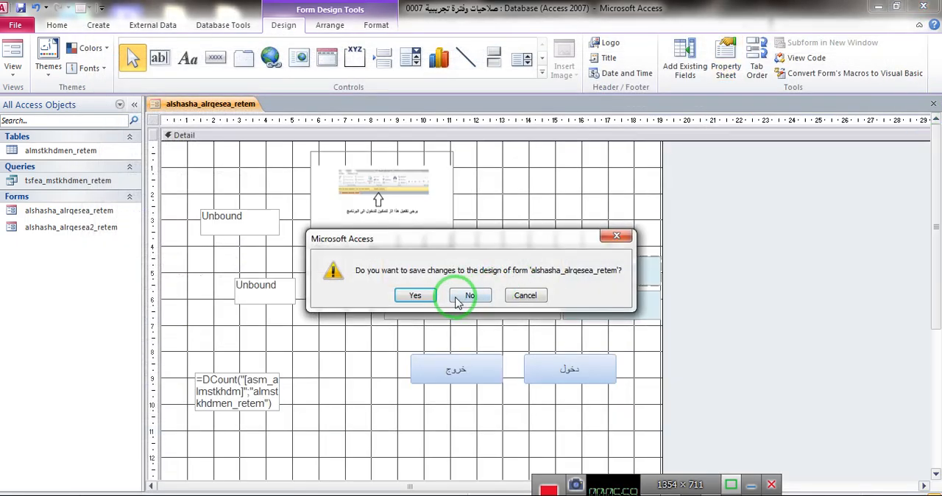
click(420, 296)
click(924, 6)
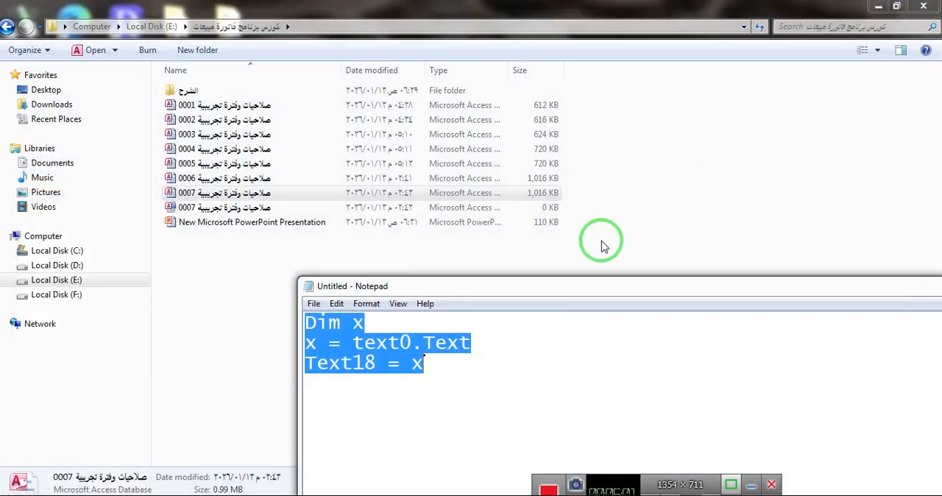
- Reopen the 0007 database and enter 527852 as the user name to test the helper box
click(223, 248)
double_click(217, 193)
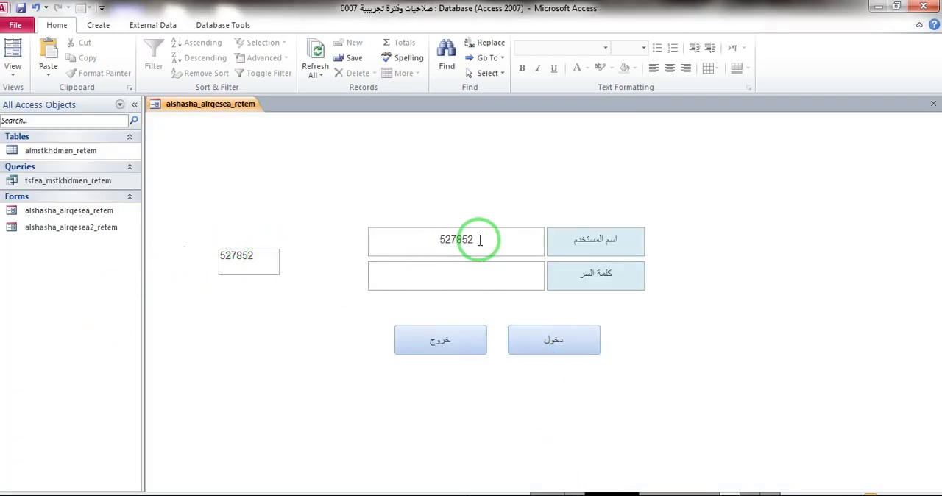
drag(478, 238, 407, 239)
- Show the login form in Layout View and check the helper text box's name in its properties
right_click(768, 231)
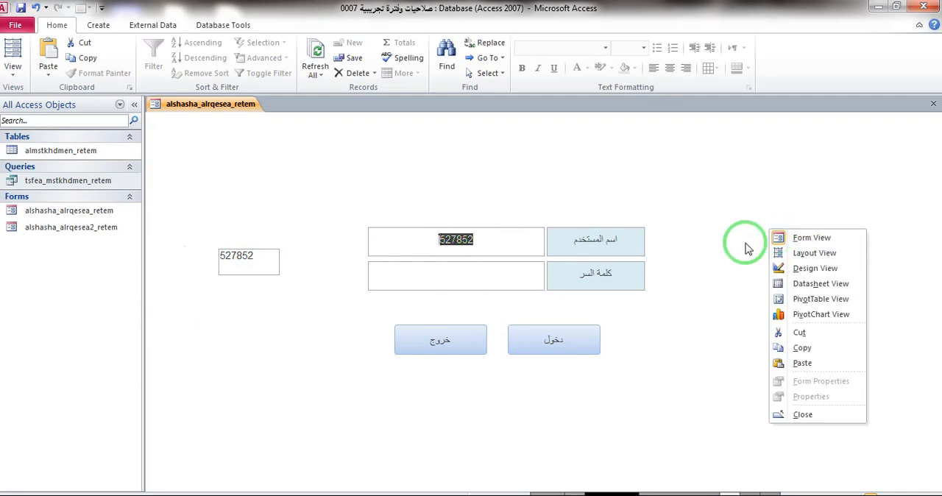
click(778, 255)
click(264, 259)
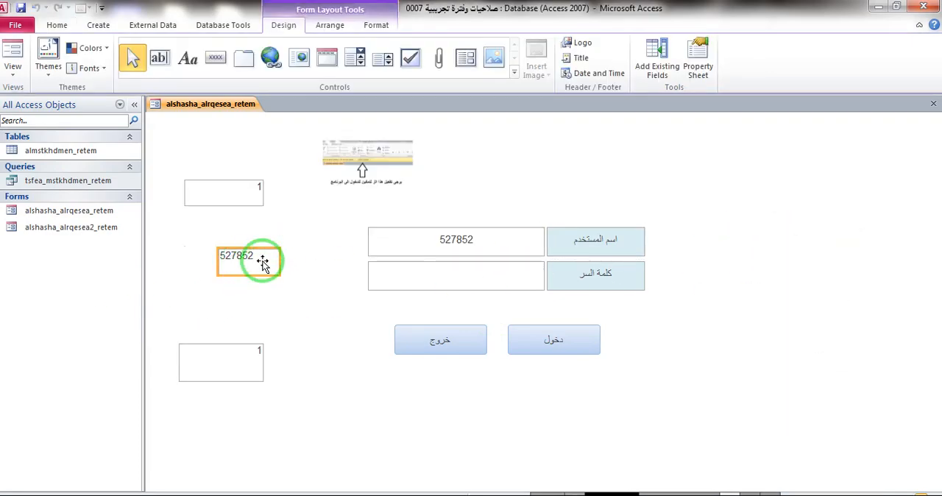
click(699, 58)
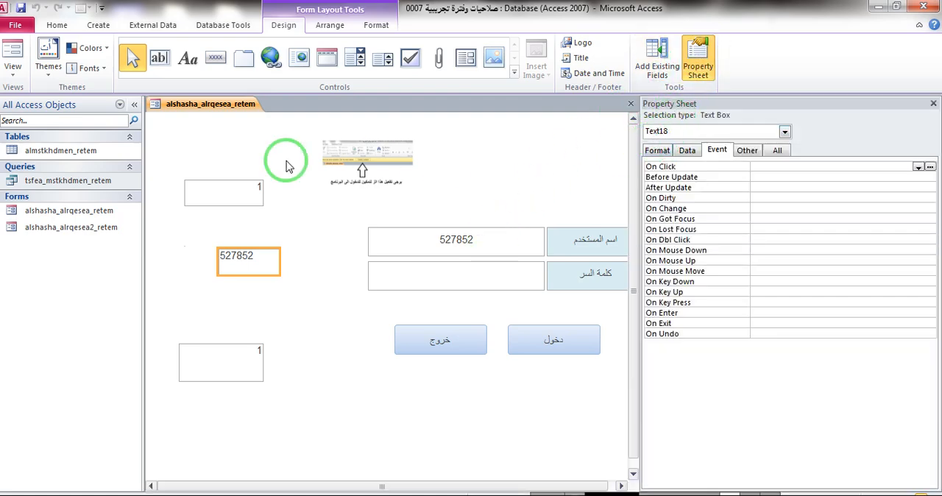
- Set the asm_almstkhdm criteria in tsfea_mstkhdmen_retem to [Forms]![alshasha_alrqesea_retem]![Text18], and save and close the query
right_click(37, 182)
click(64, 203)
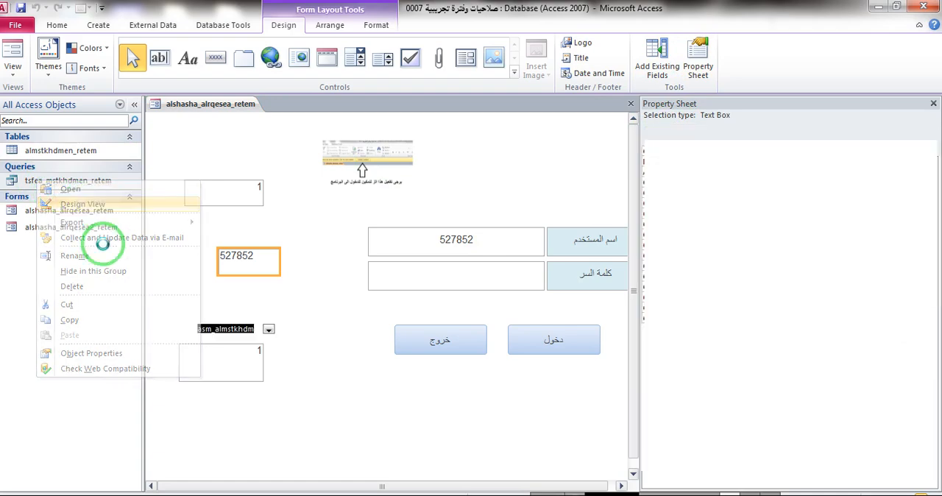
drag(274, 318, 405, 319)
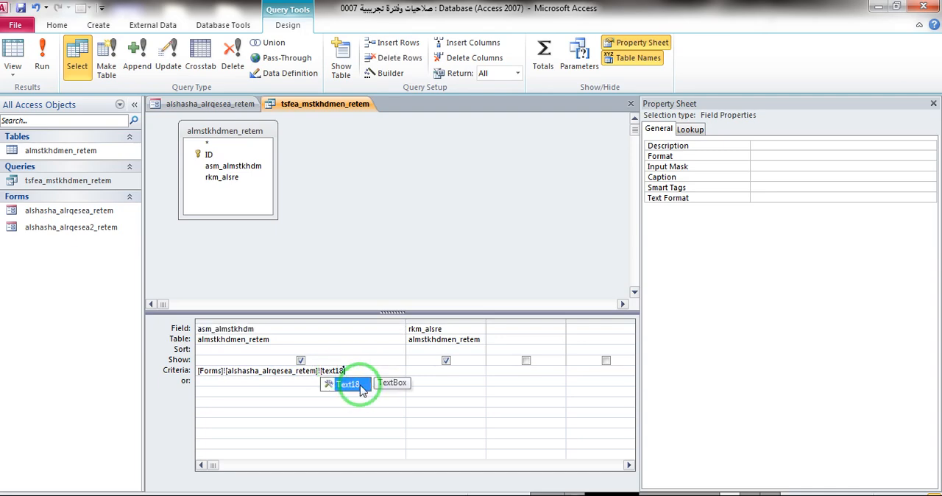
double_click(361, 387)
click(933, 104)
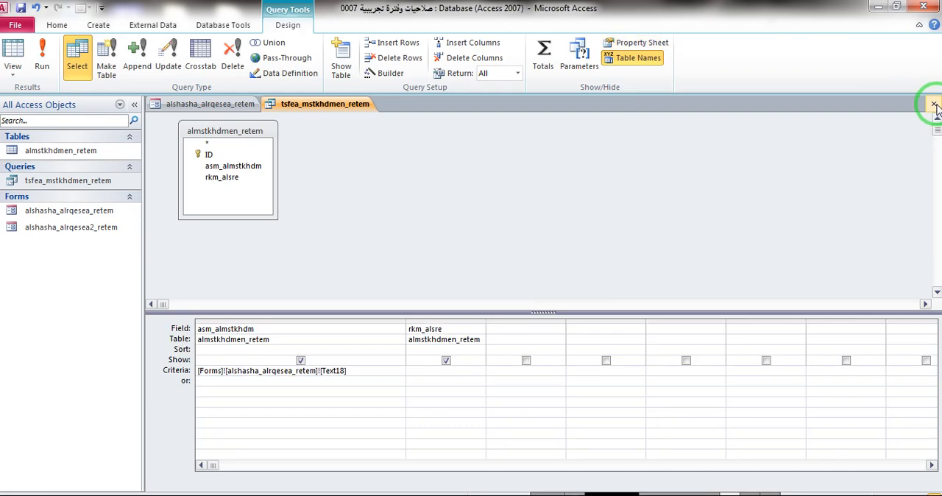
click(933, 103)
click(451, 295)
- Reopen the 0007 database, enter a user name on the login form, and check the filtering in the tsfea_mstkhdmen_retem query
click(835, 82)
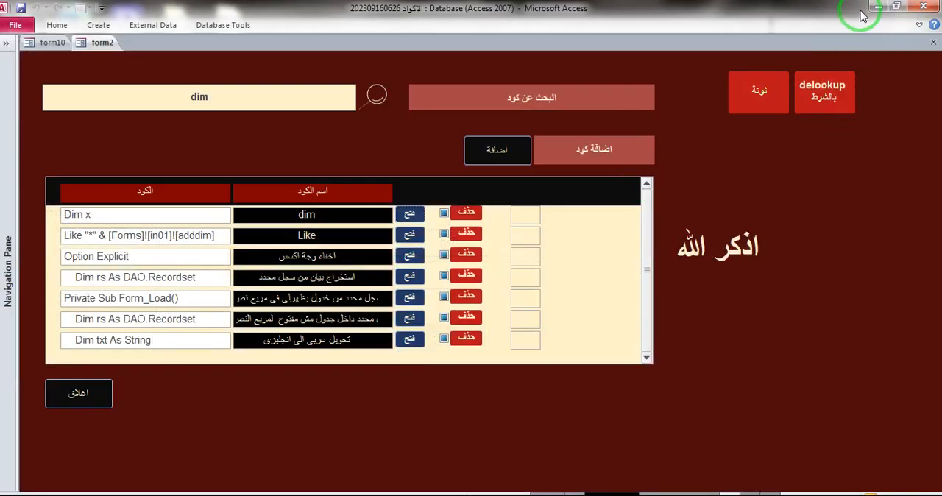
click(875, 6)
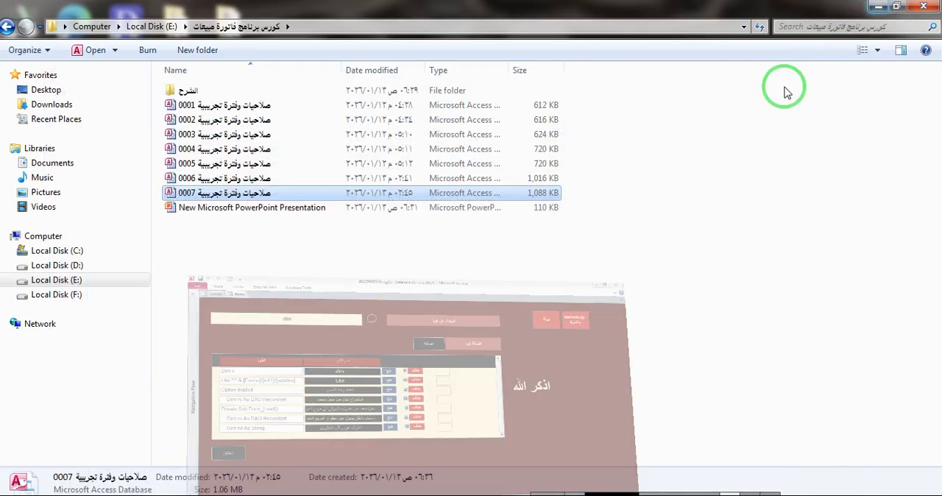
click(223, 194)
double_click(223, 198)
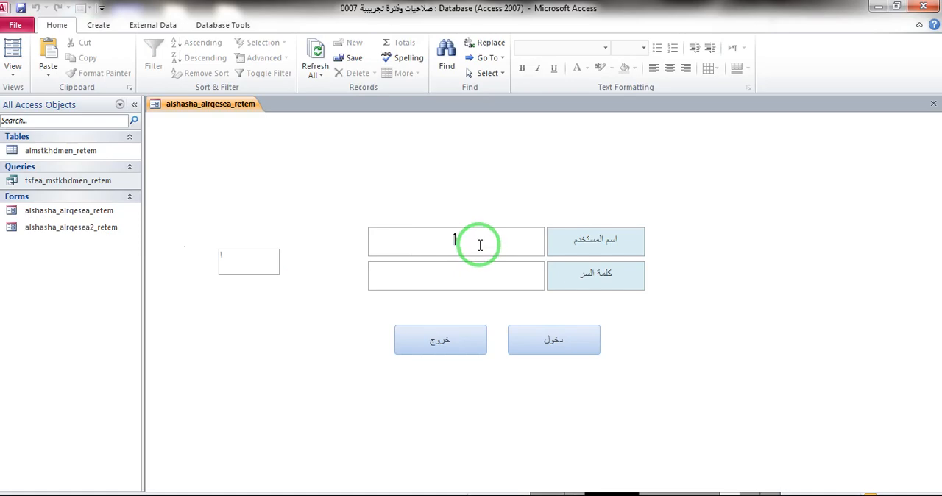
double_click(126, 180)
right_click(362, 106)
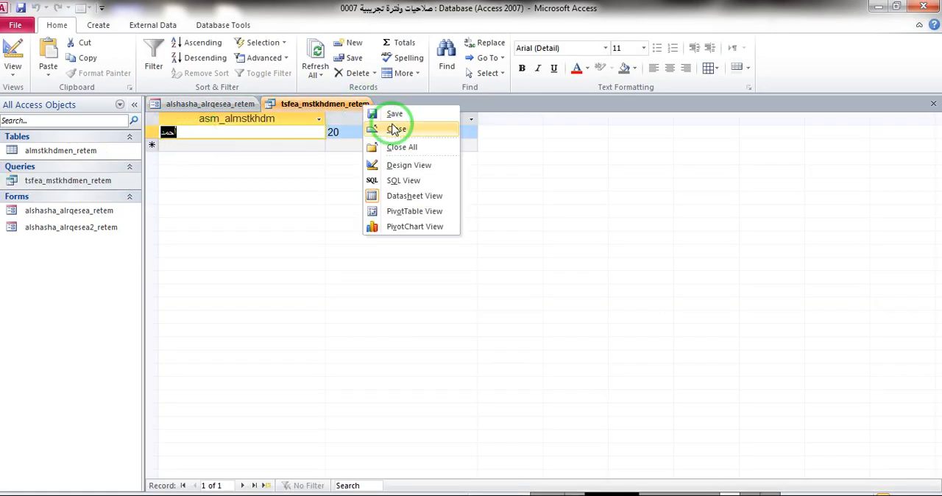
click(397, 130)
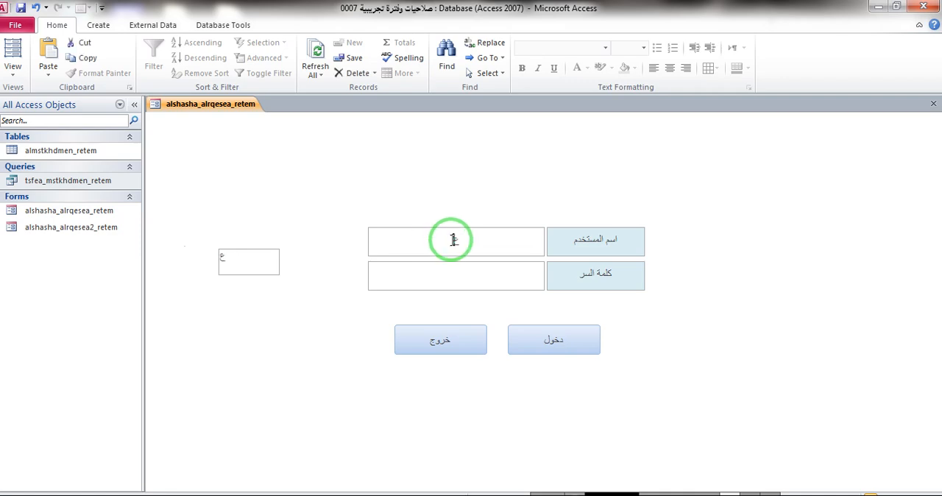
- Test the tsfea_mstkhdmen_retem query again with a different user name on the login form, and close the query
double_click(114, 180)
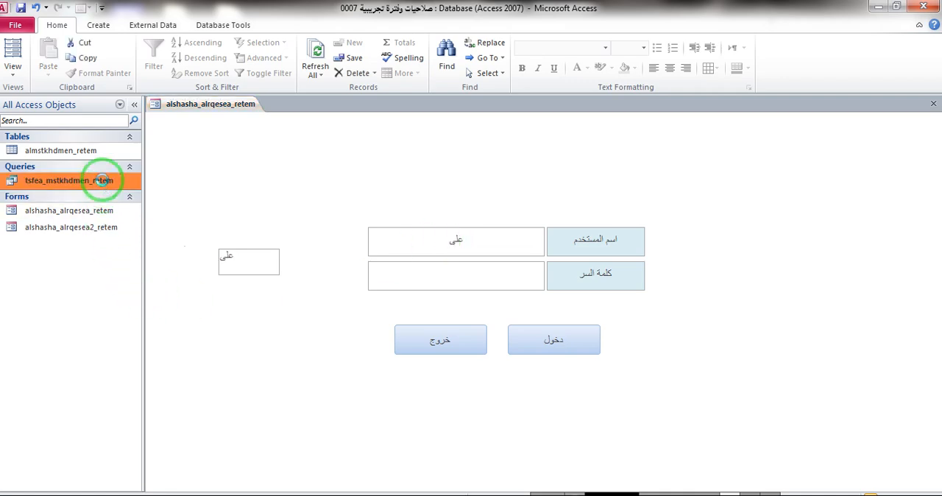
right_click(329, 106)
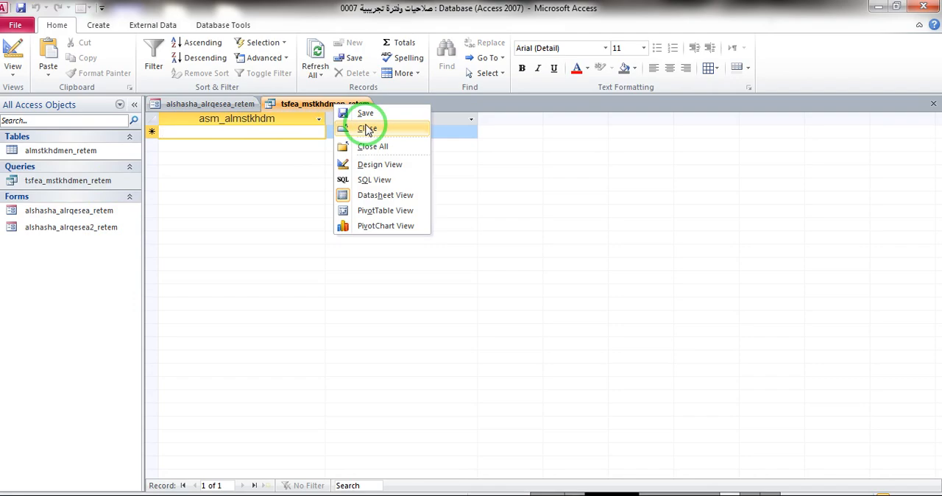
click(349, 129)
click(236, 265)
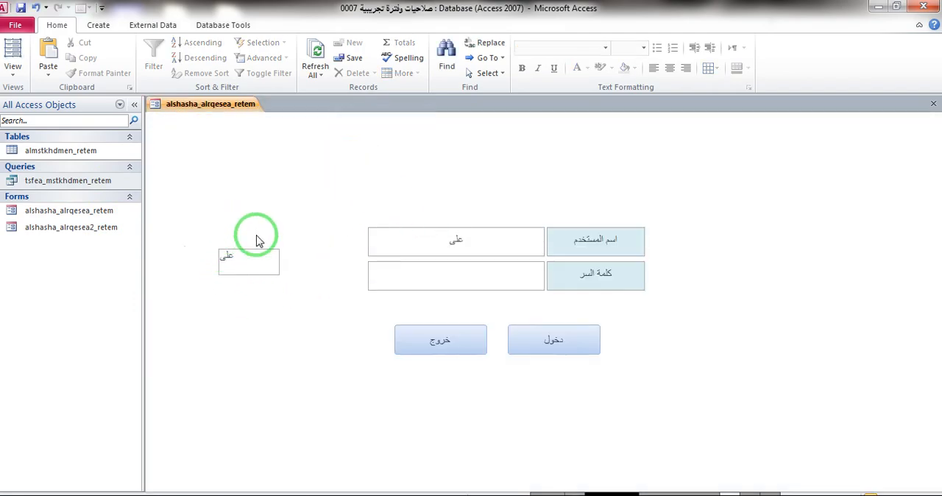
- Set the Visible property of the Text18 helper box to No in Layout View, and save and close the login form
right_click(667, 204)
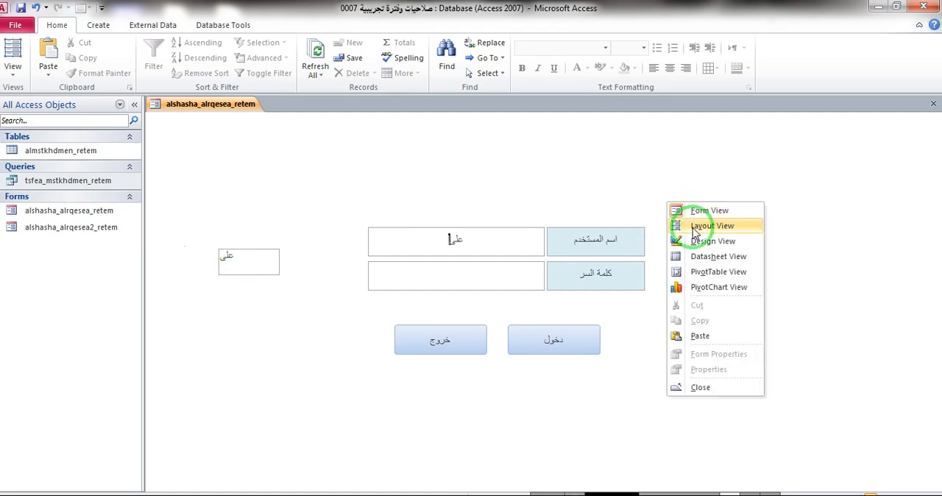
click(711, 225)
click(246, 270)
click(695, 51)
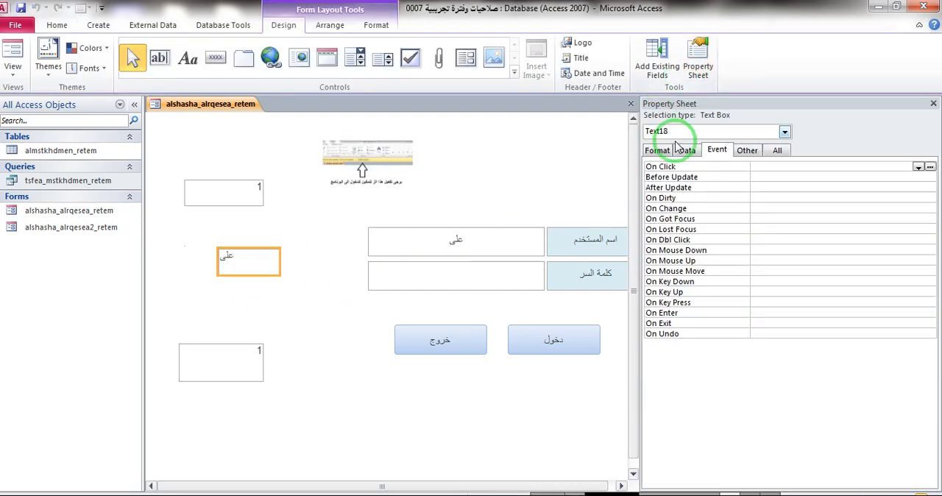
click(777, 149)
double_click(773, 209)
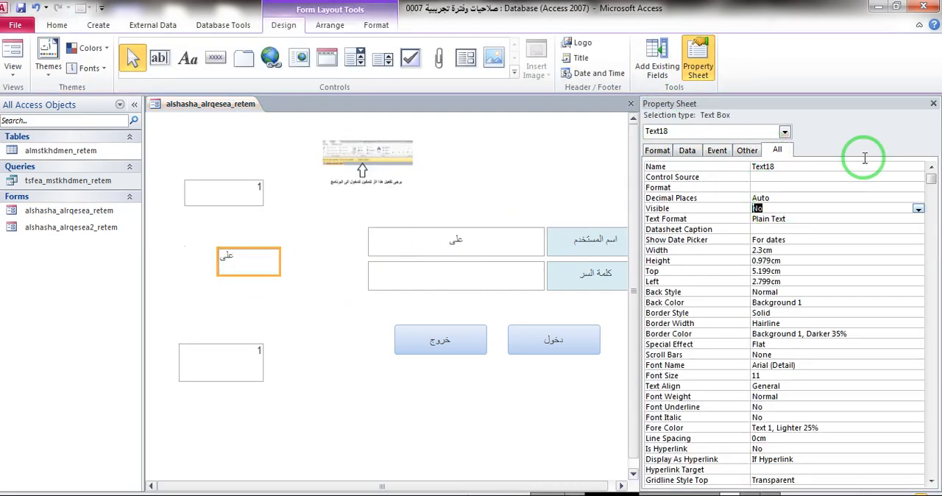
click(931, 106)
click(933, 103)
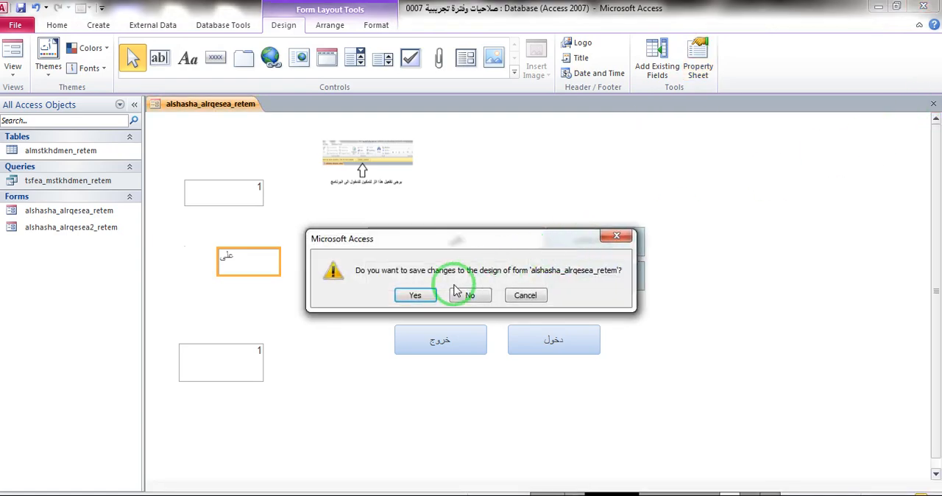
click(416, 295)
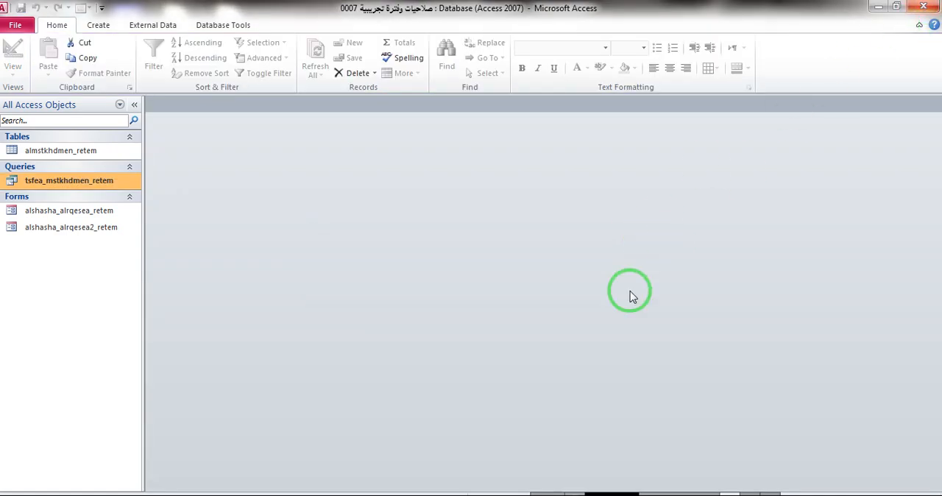